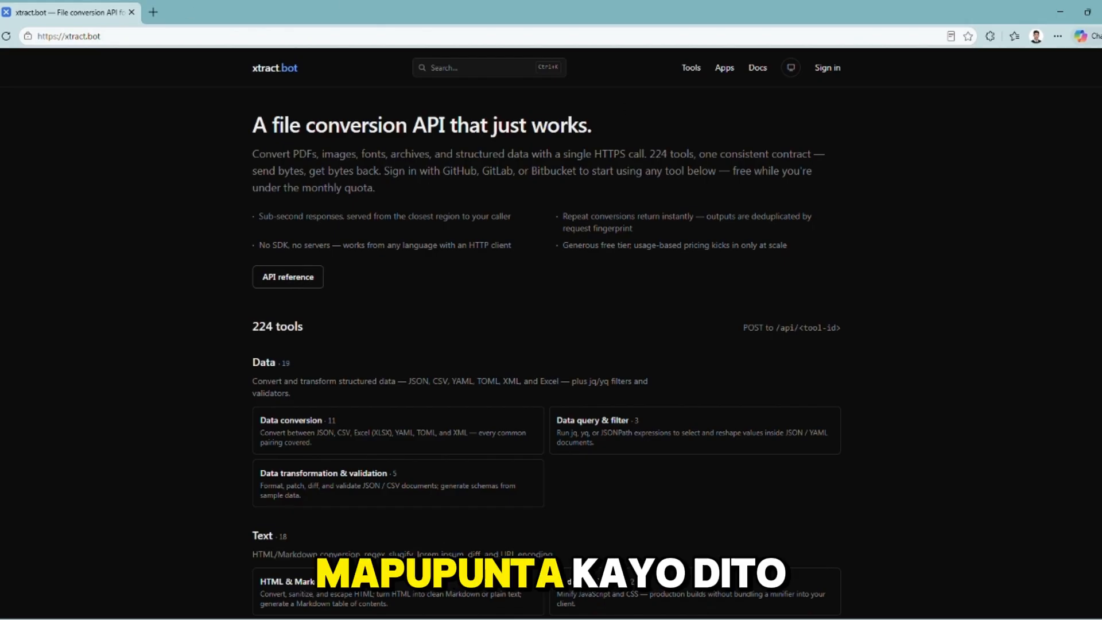
Step: Look over the conversion tools on the xtract.bot home page, then open the Speech to Text app
scroll(459, 347, down, 7)
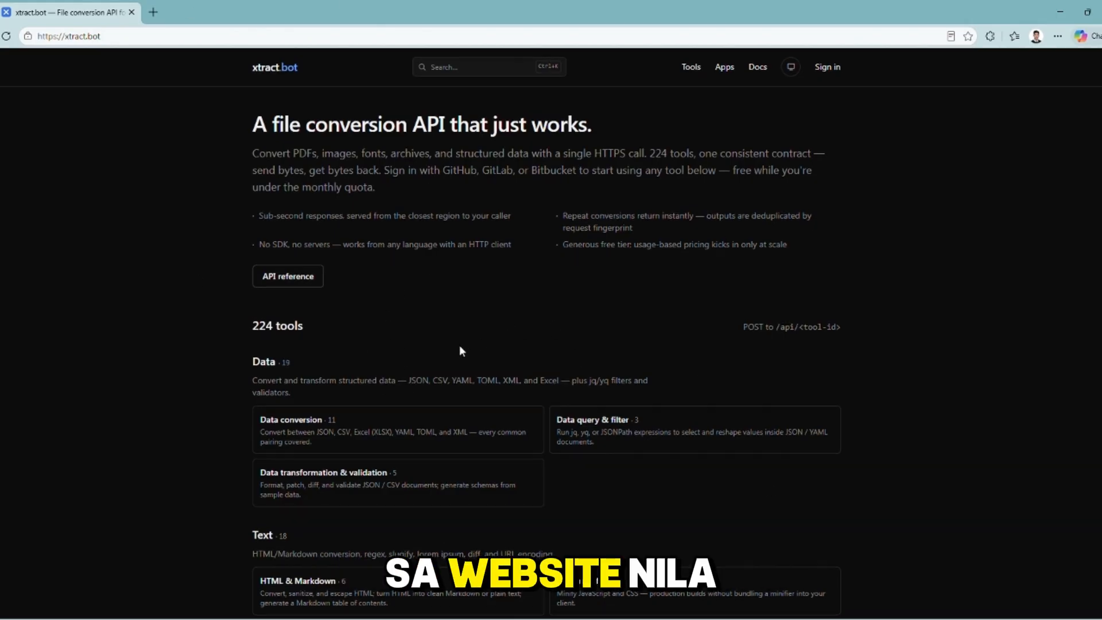
scroll(461, 352, down, 3)
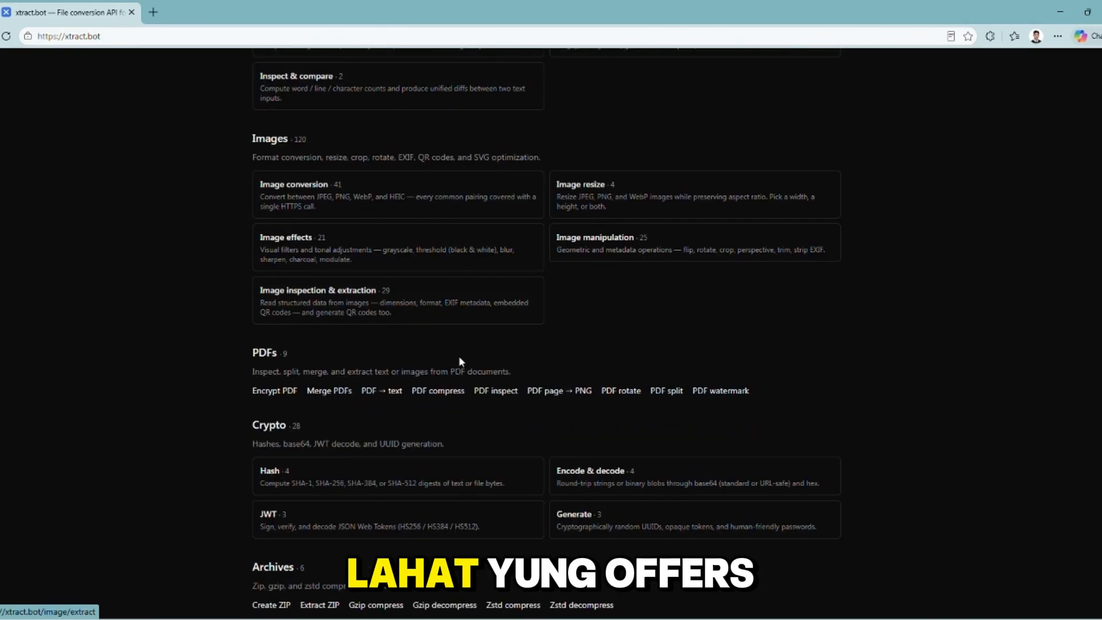
scroll(460, 356, up, 10)
scroll(459, 357, up, 1)
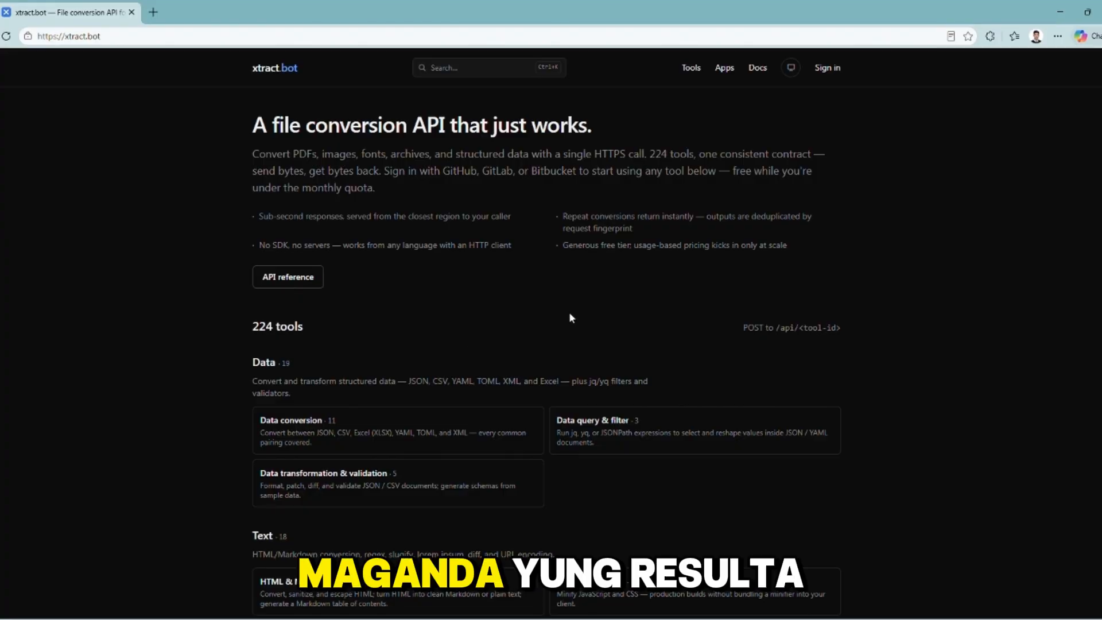
click(726, 68)
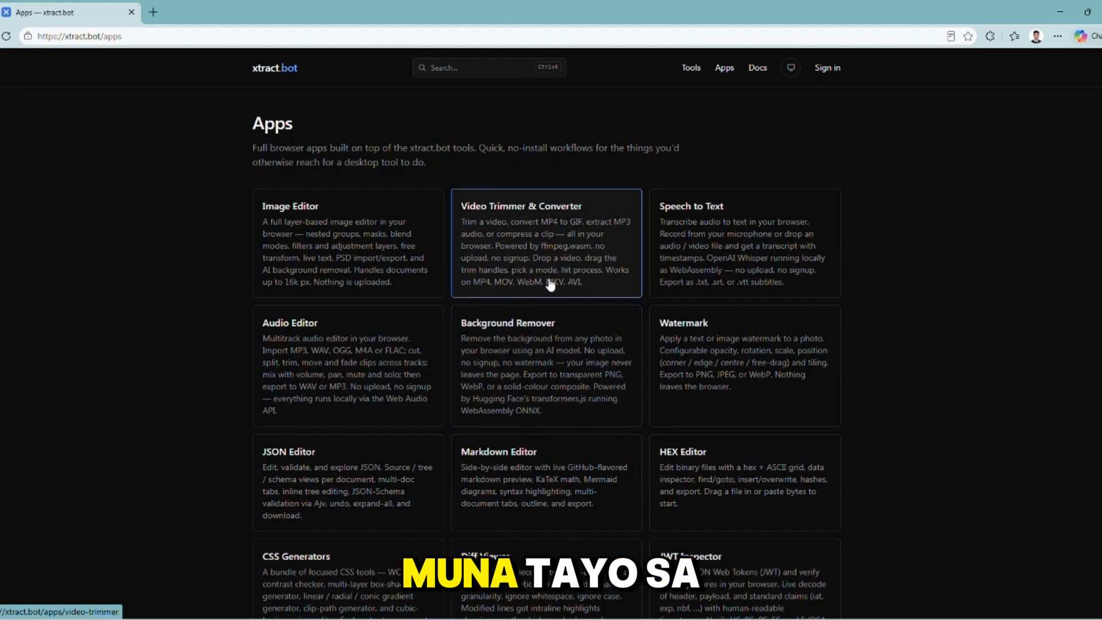
click(773, 247)
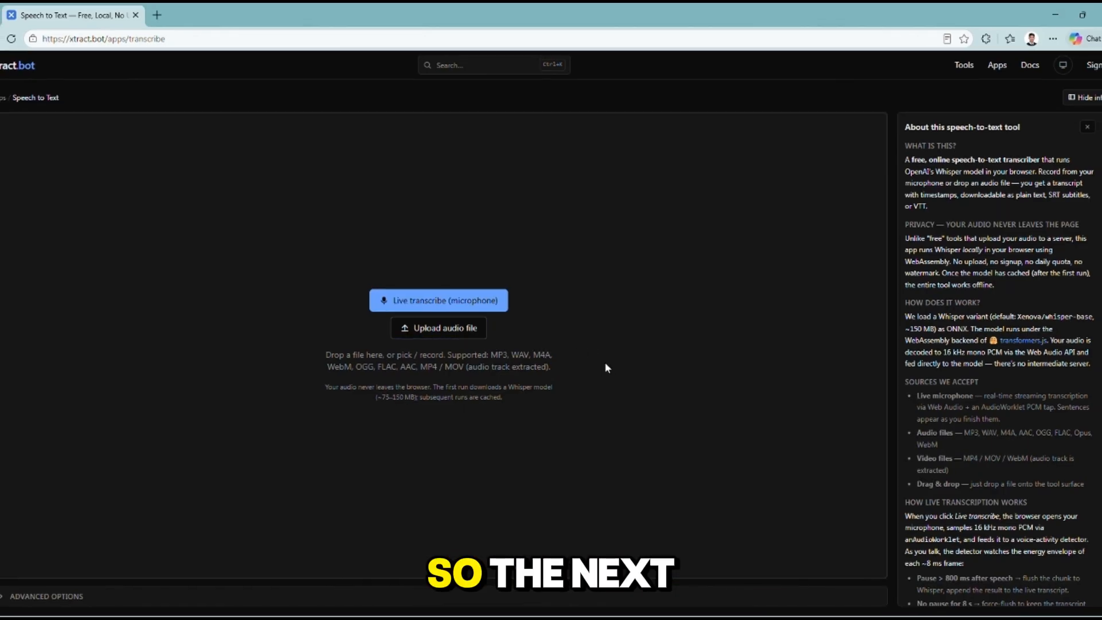
Step: Upload the audio file "why your brain punishes you for being lonely" for transcription and review the timestamped transcript
click(458, 329)
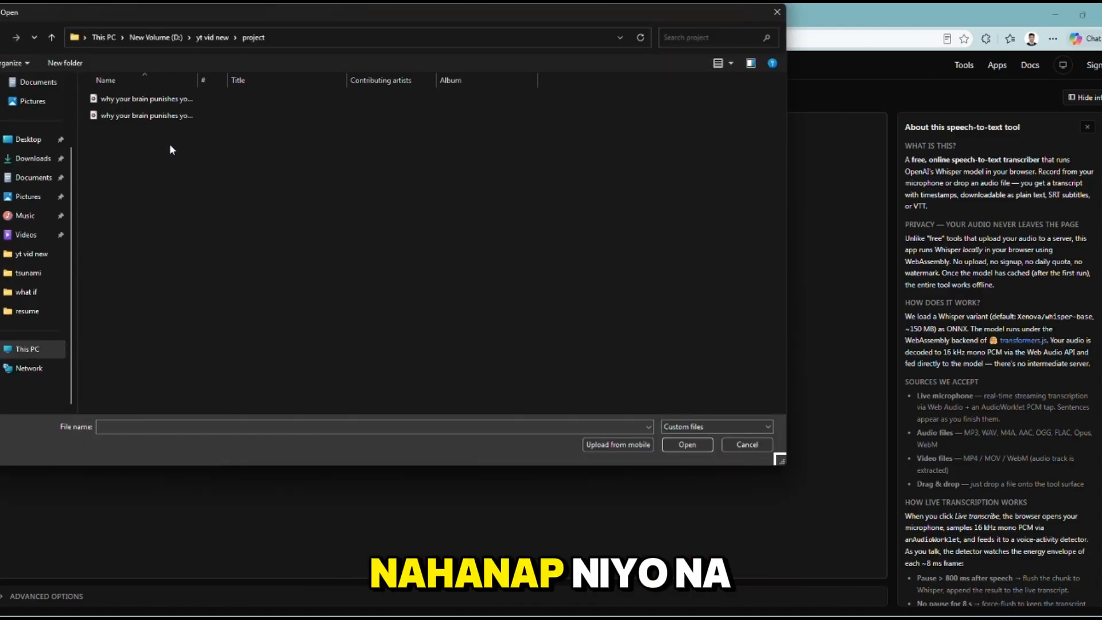
click(148, 117)
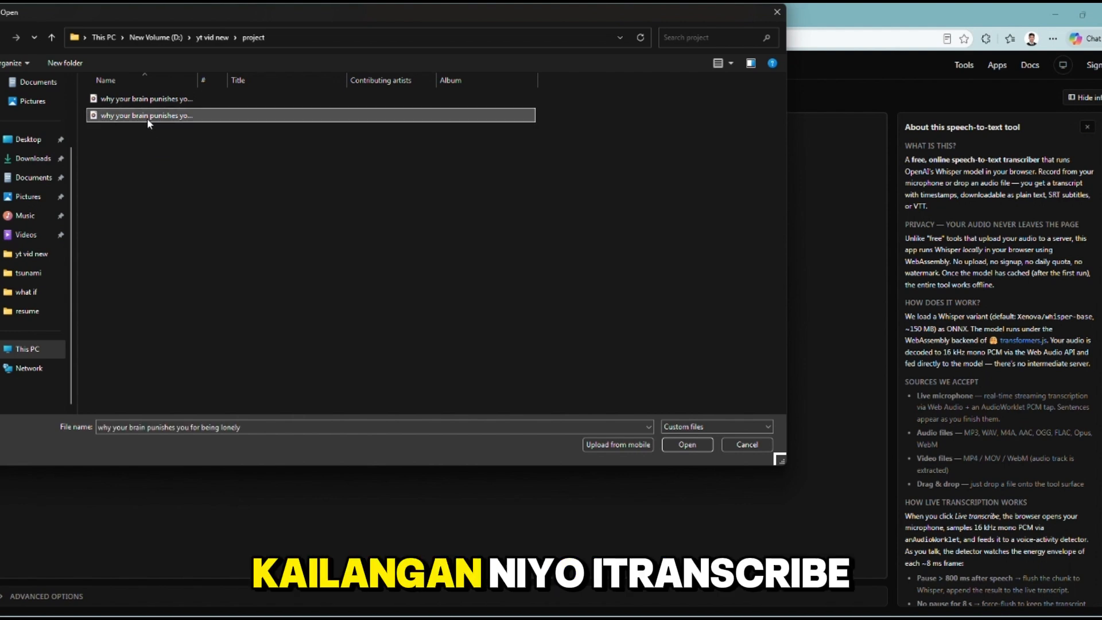
click(692, 441)
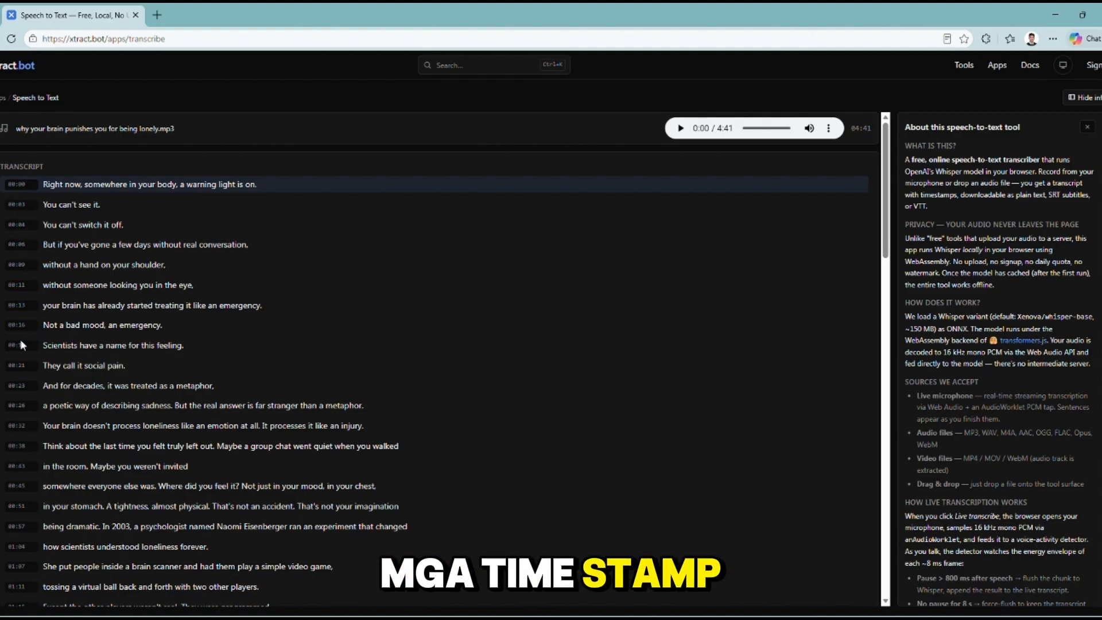
scroll(16, 327, down, 10)
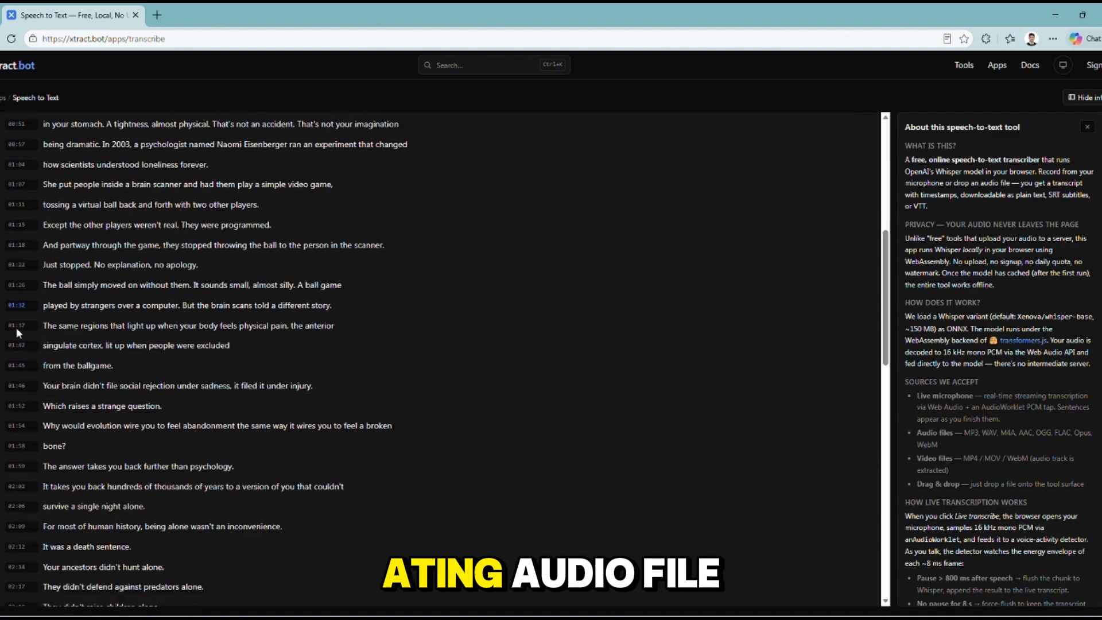
scroll(16, 327, up, 3)
scroll(16, 327, up, 7)
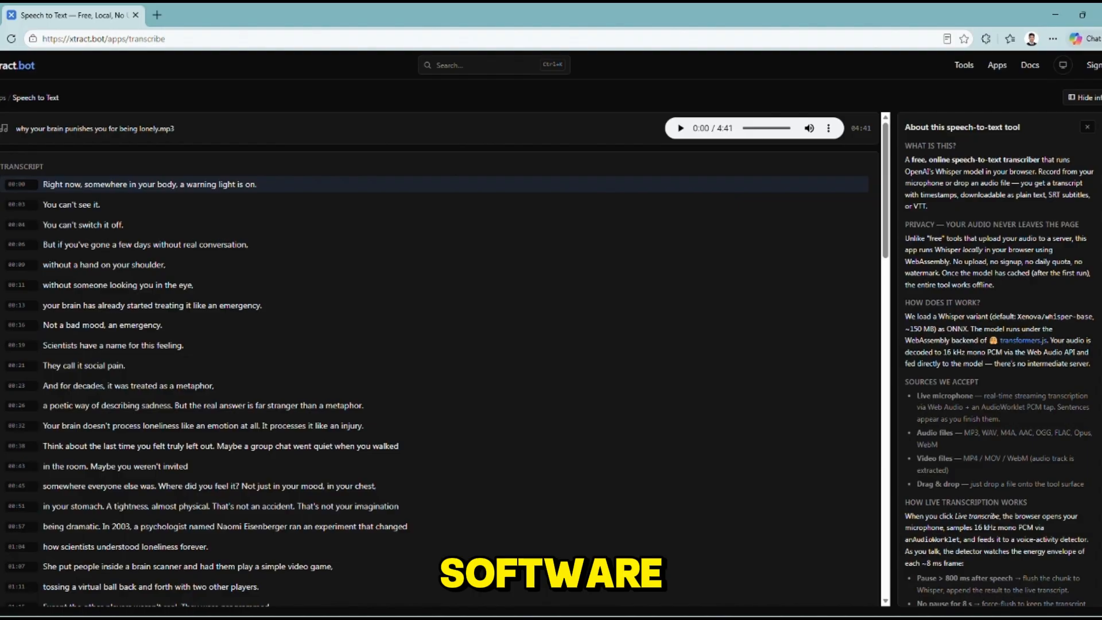
Step: Bring the Claude chat "Video topic selection" into the browser window and copy the full speech-to-text transcript with timestamps
drag(746, 618, 347, 35)
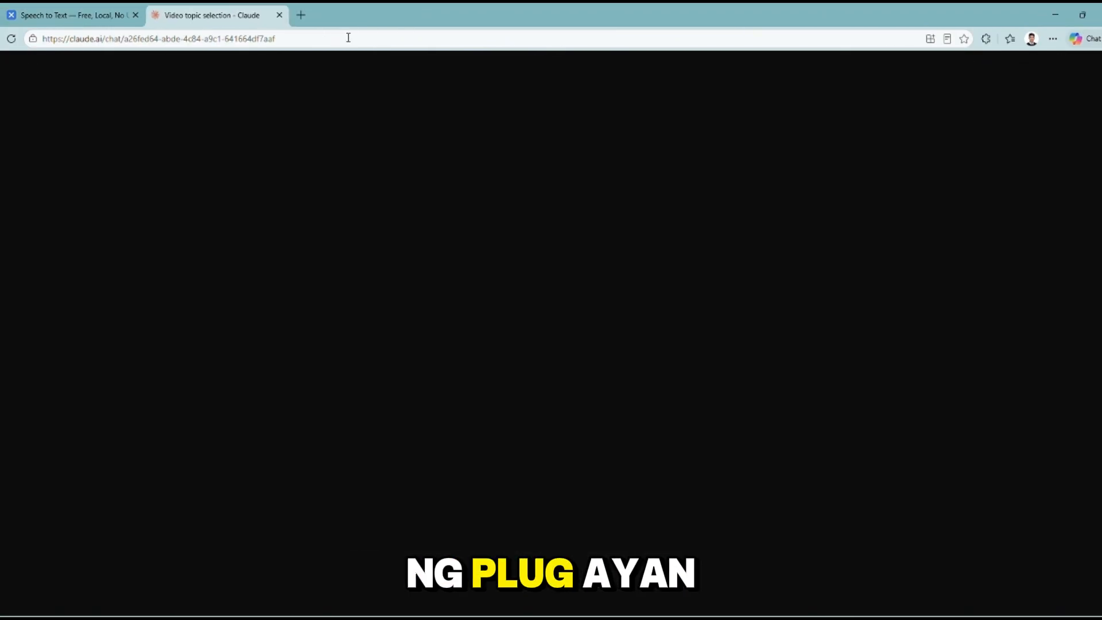
click(73, 16)
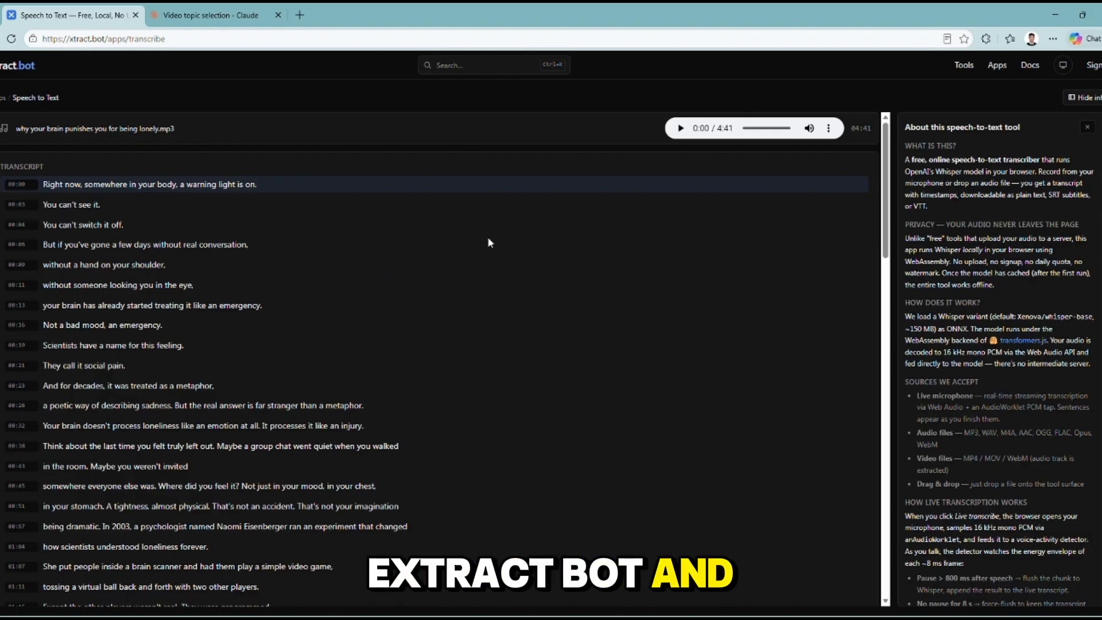
scroll(470, 273, down, 20)
scroll(482, 310, down, 1)
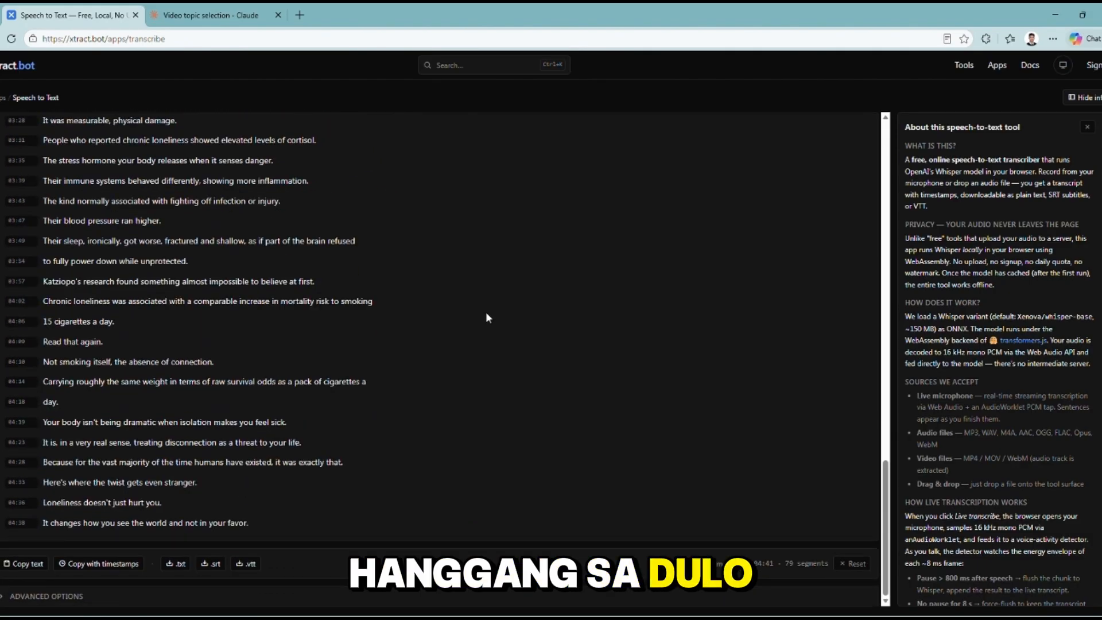
click(88, 563)
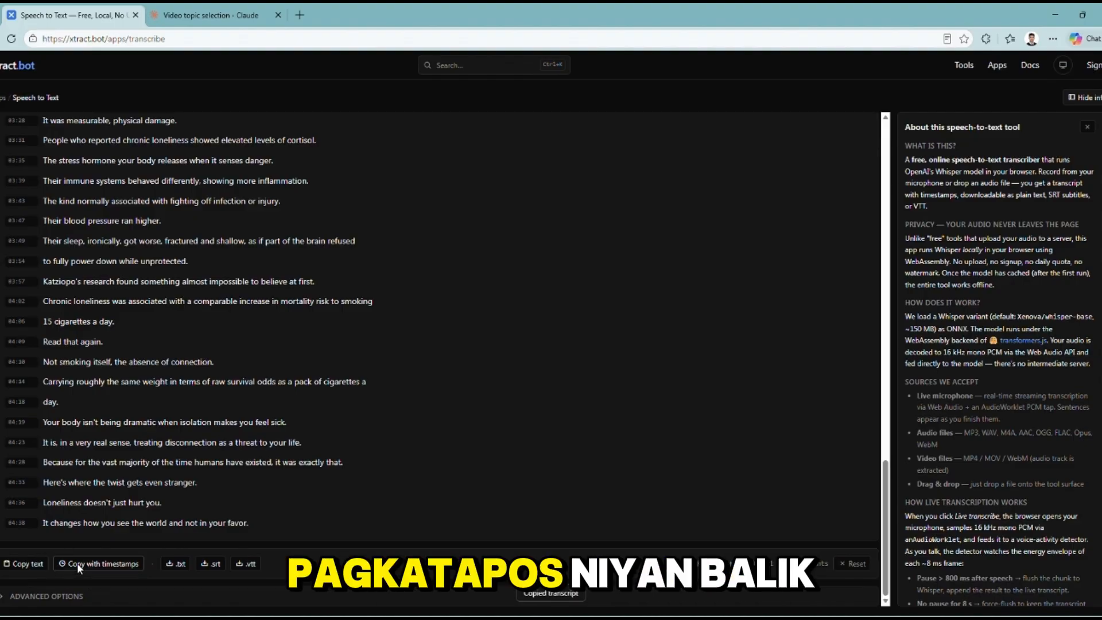
Step: Switch to the Claude chat and paste the first timestamped transcript into the message
click(179, 19)
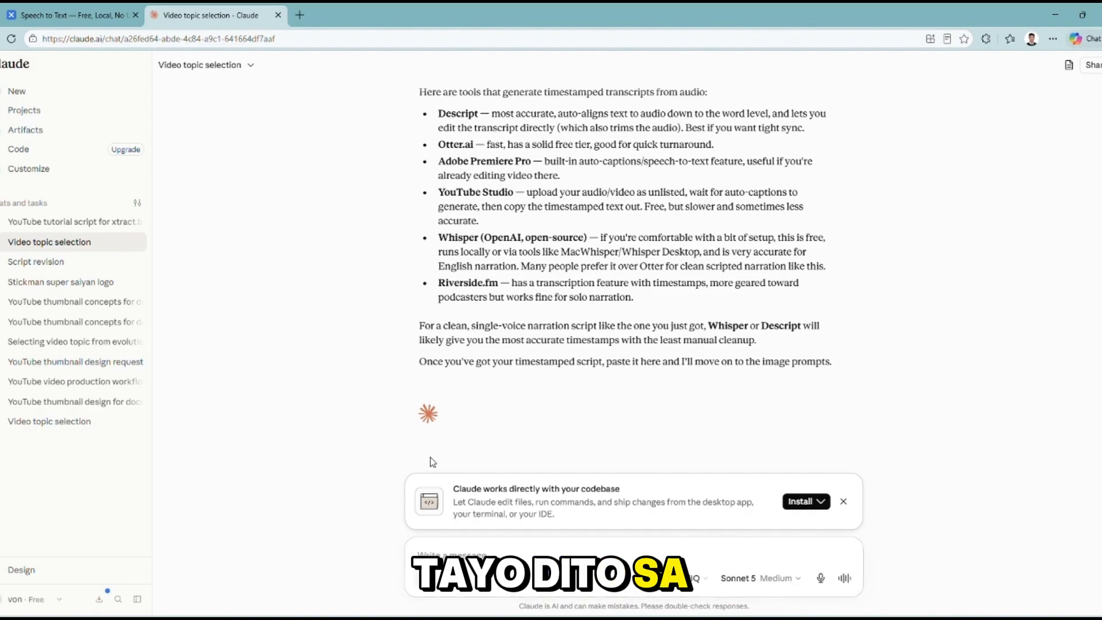
click(463, 552)
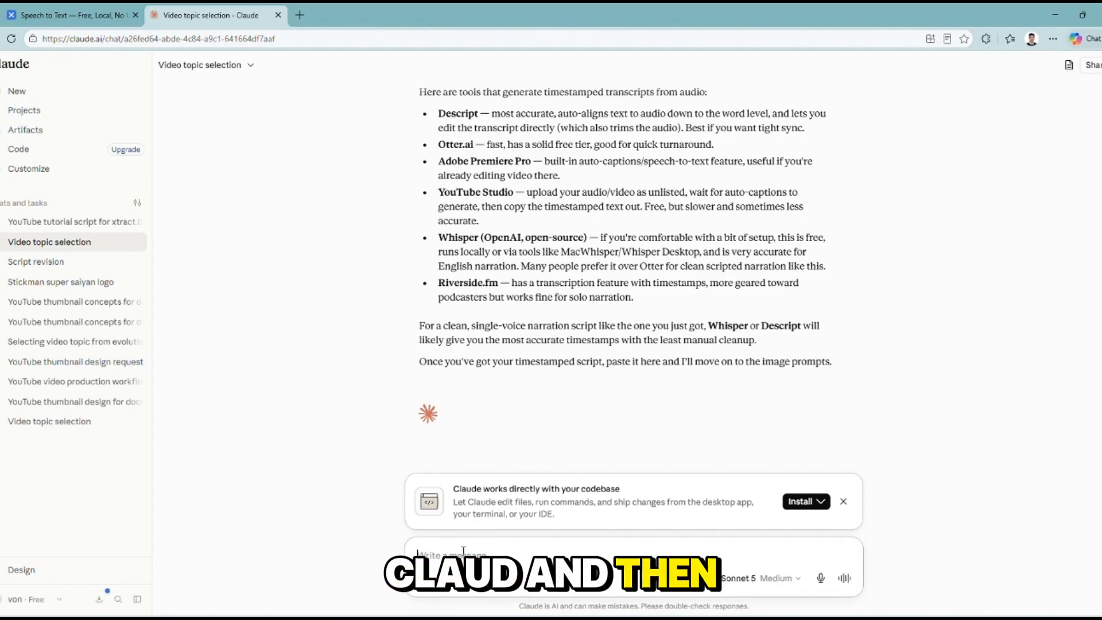
key(ctrl+v)
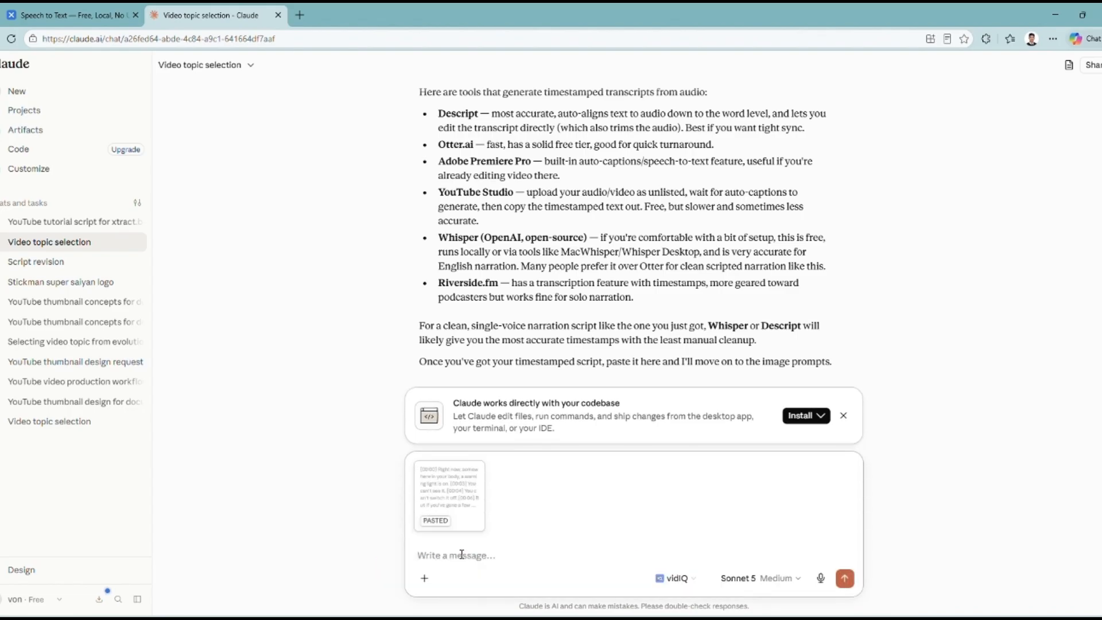
Step: Return to the Speech to Text app, reset it and transcribe "why your brain punishes you for being lonely 2.mp3"
click(74, 15)
scroll(555, 515, up, 5)
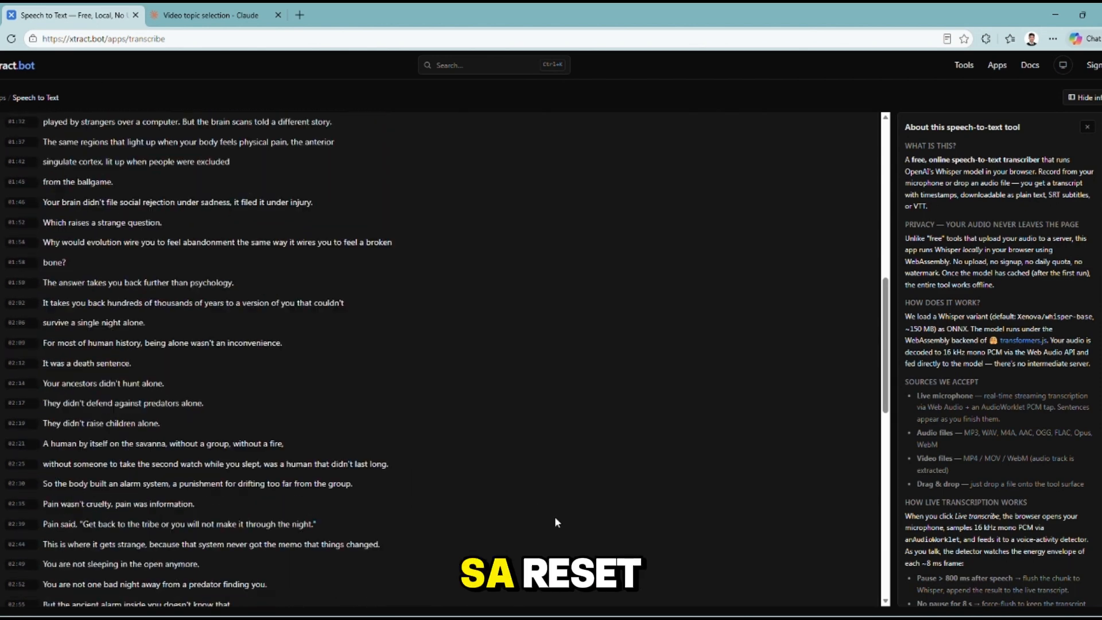
scroll(515, 525, down, 10)
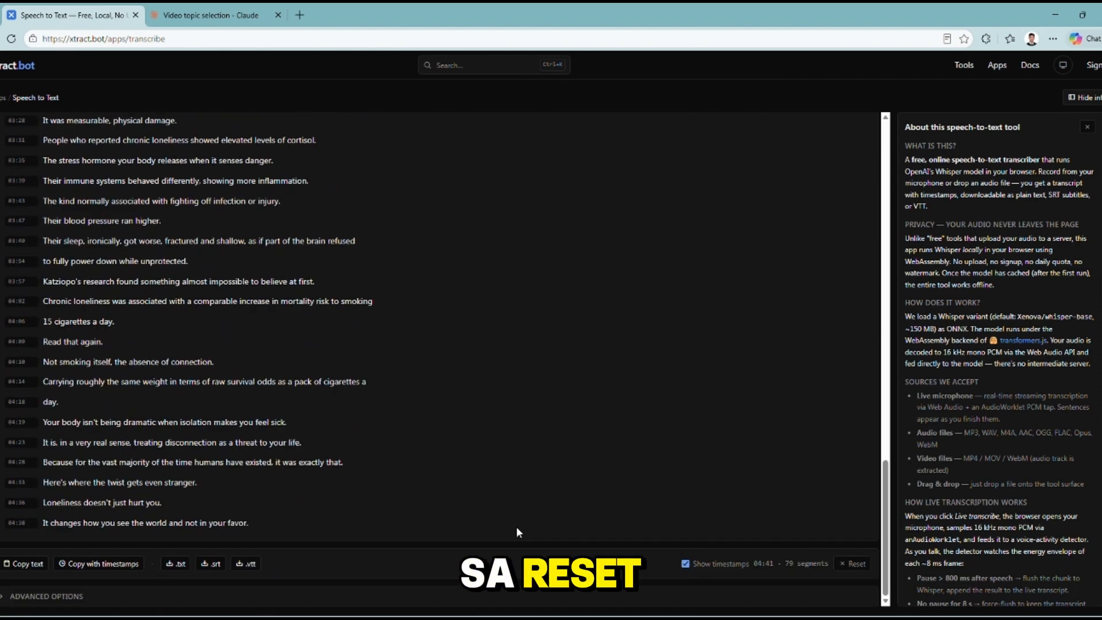
click(853, 564)
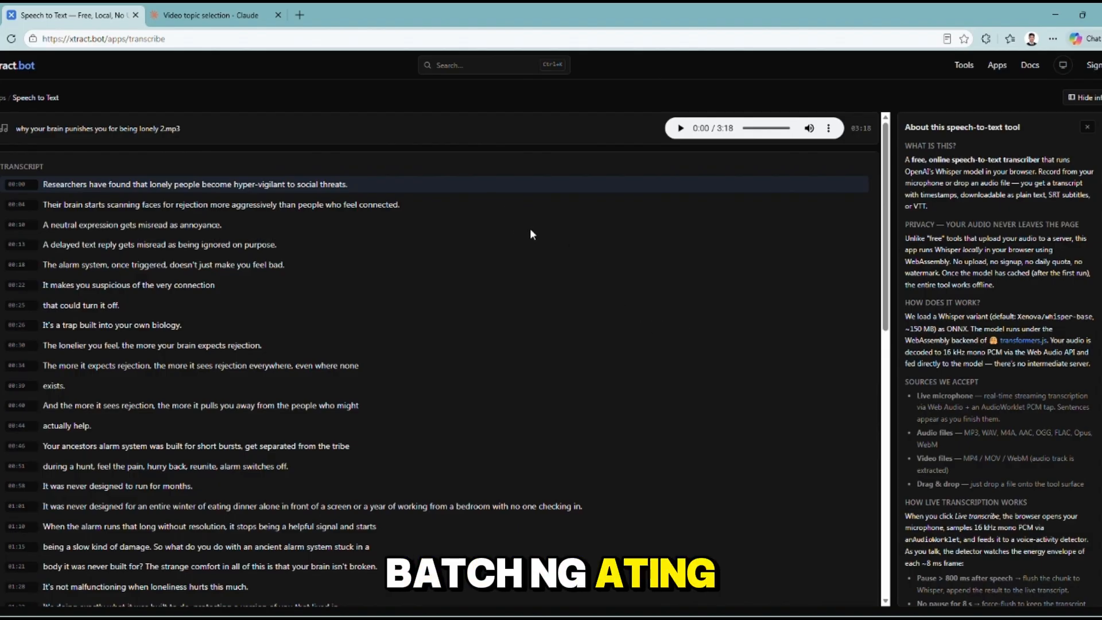
Step: Copy the second transcript with timestamps and paste it into the same unsent Claude message
scroll(466, 275, down, 10)
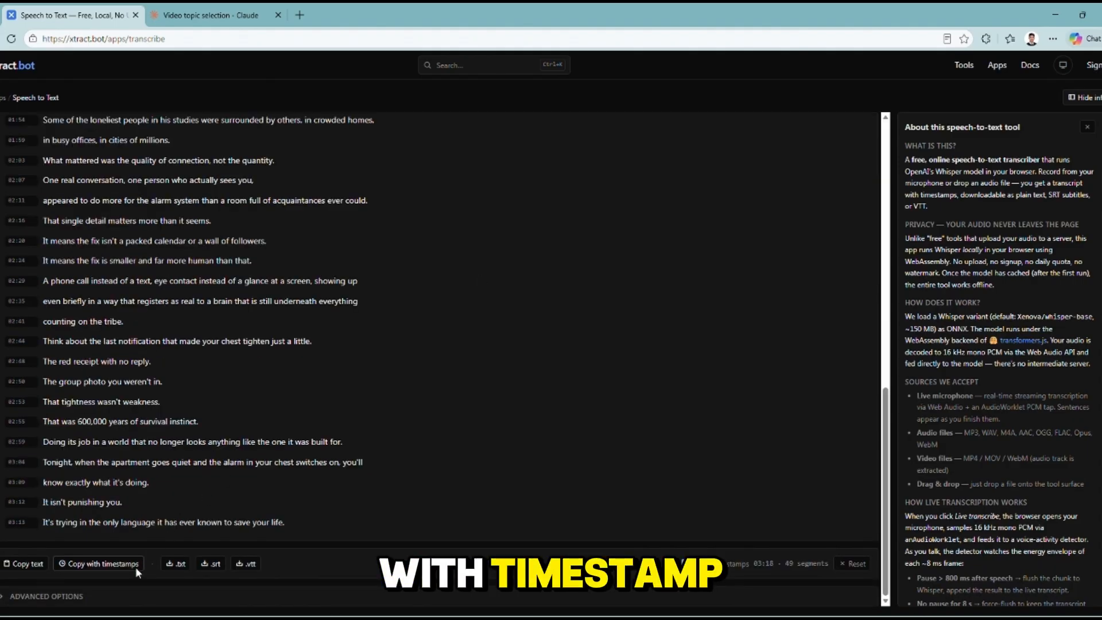
click(204, 15)
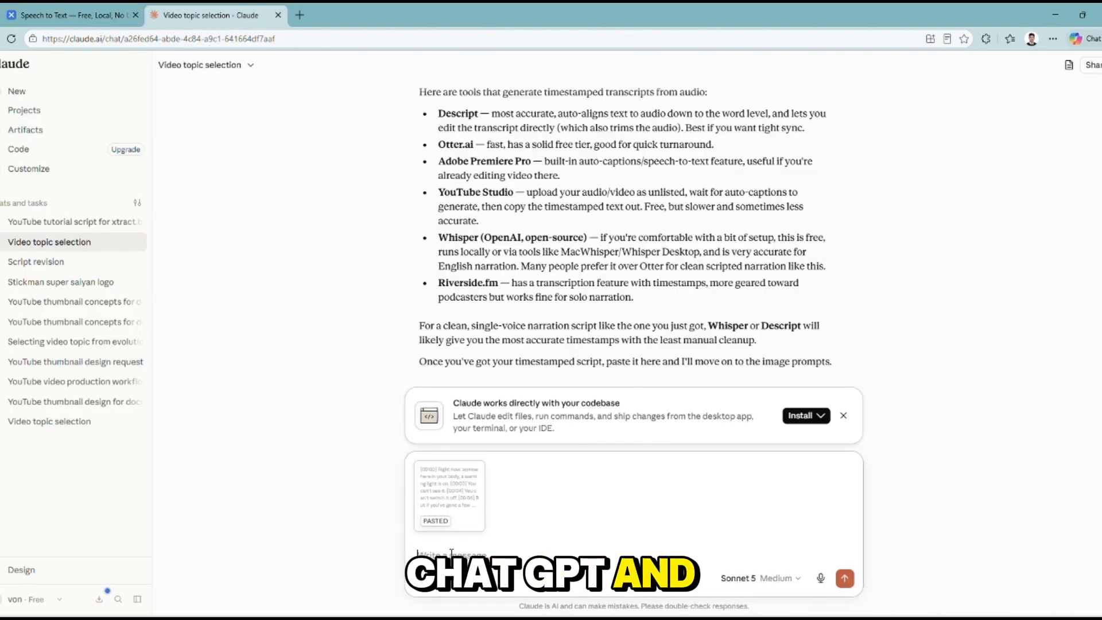
key(ctrl+v)
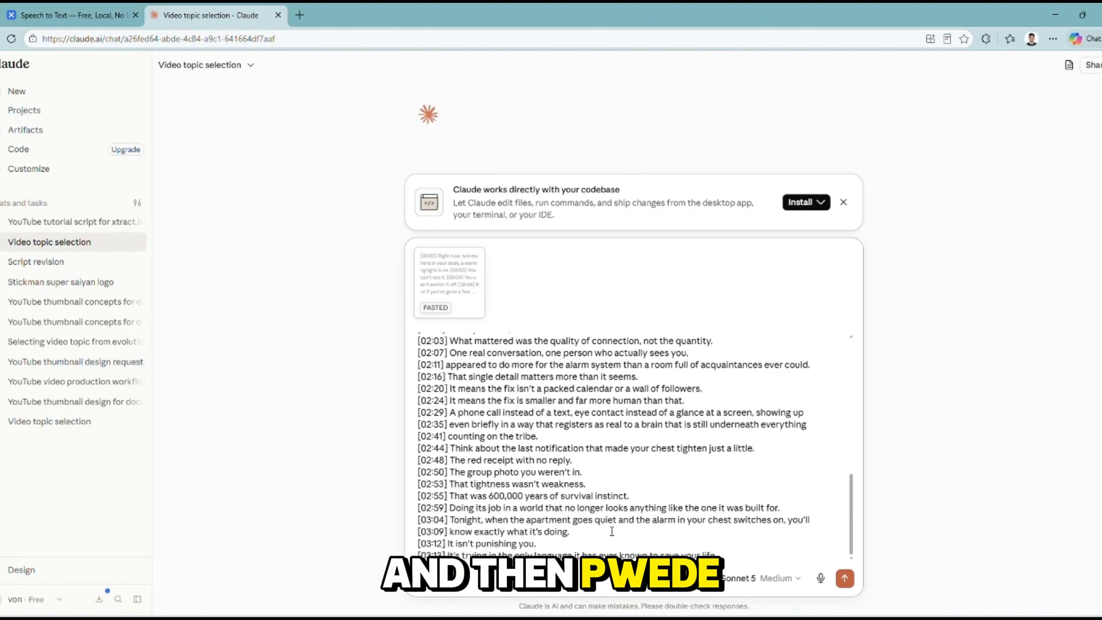
Step: Below the second transcript, add "i've generated 2 batches of timestamp because elevenlabs has limits please combine those" and send the message
key(shift+Return)
key(shift+Return)
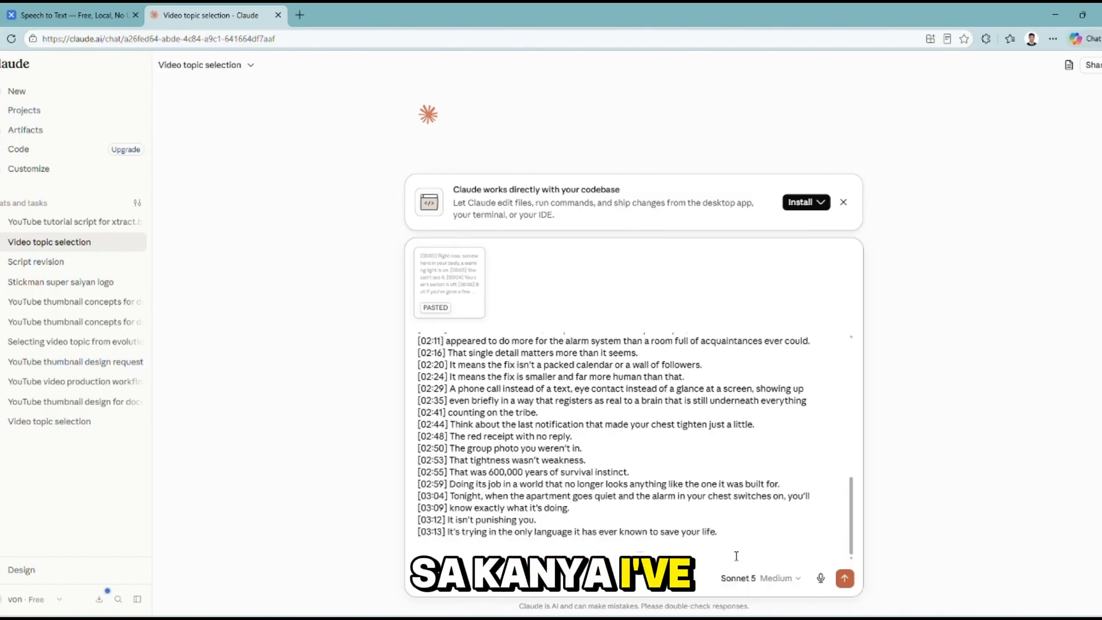
text(i've)
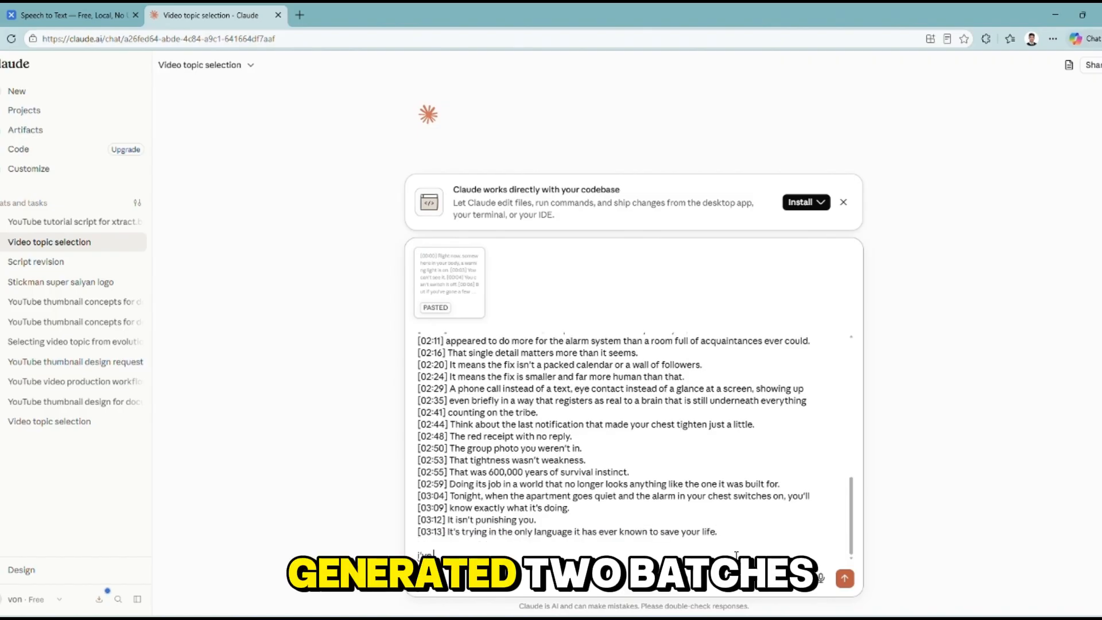
text( generated 2 bat)
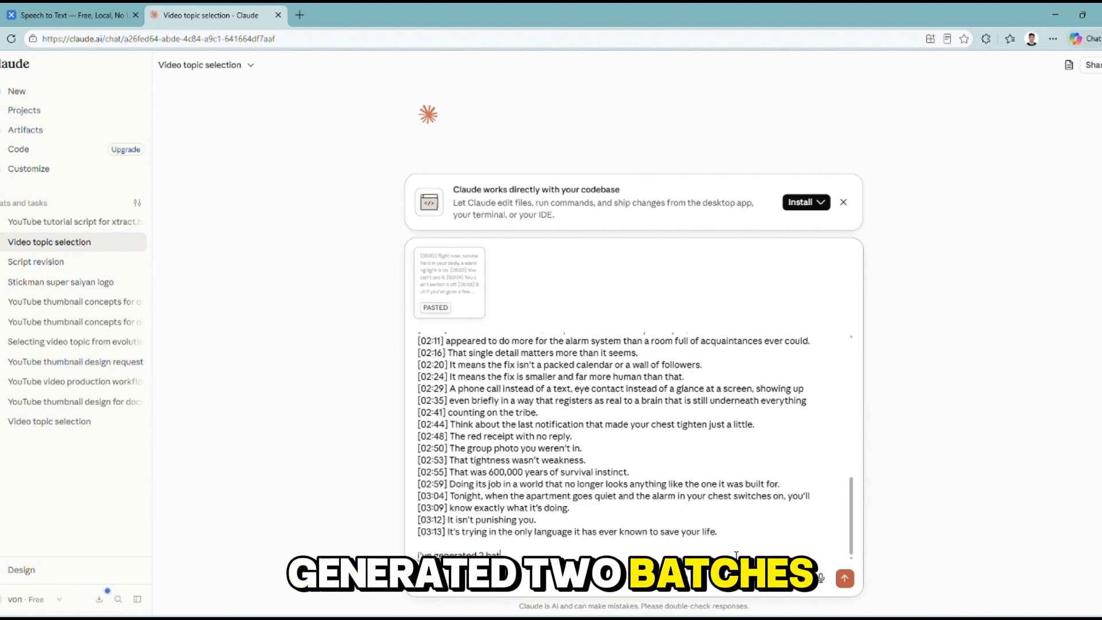
text(ches)
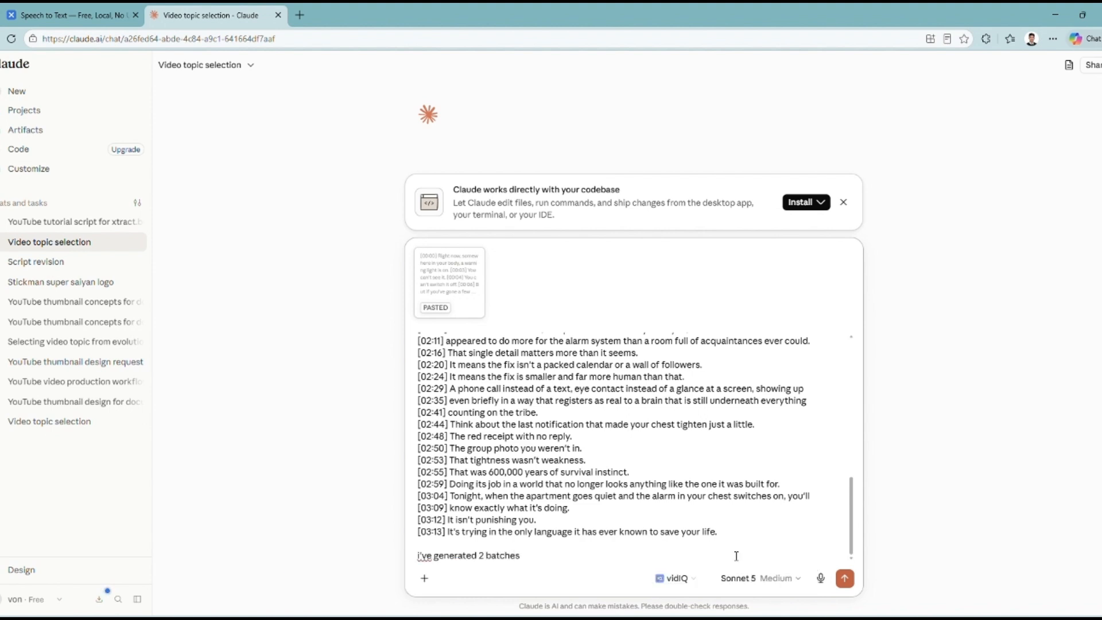
text( of time)
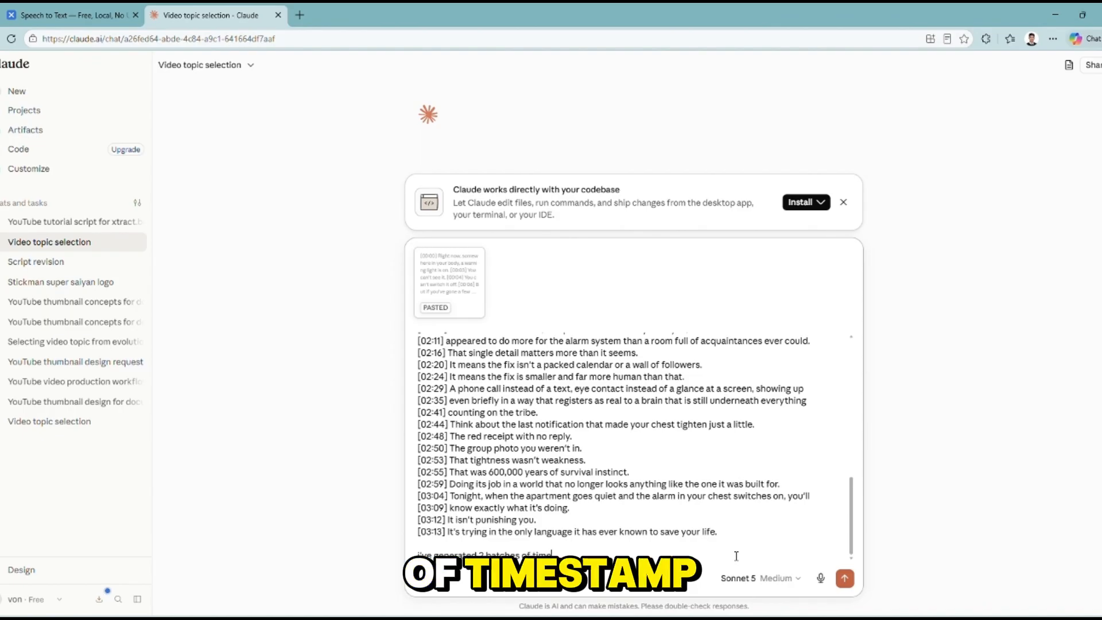
text(stamp)
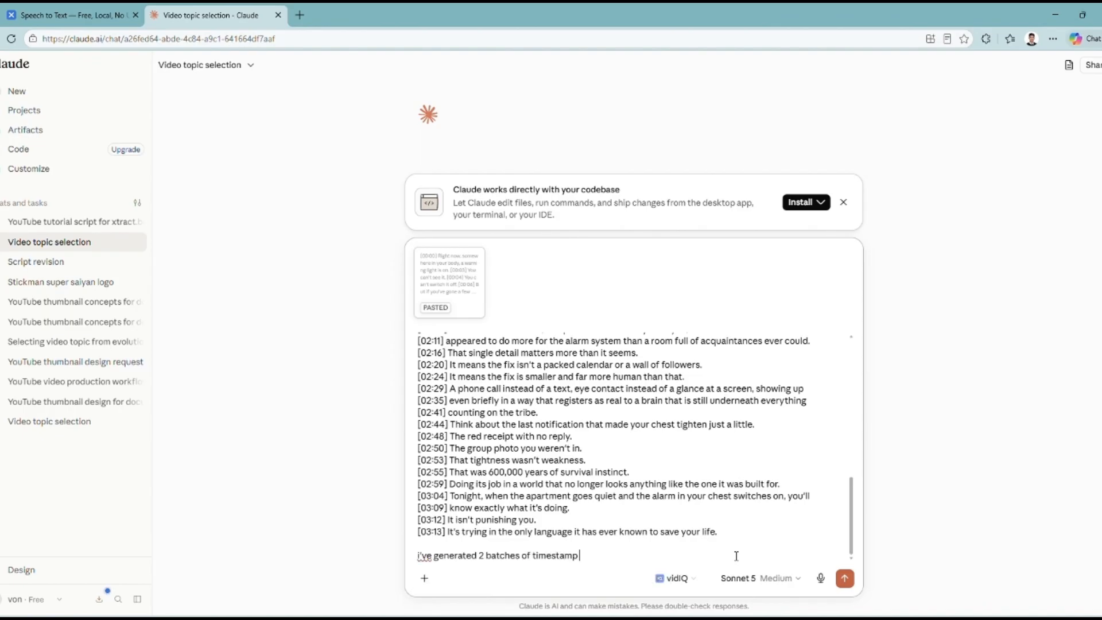
text( because e)
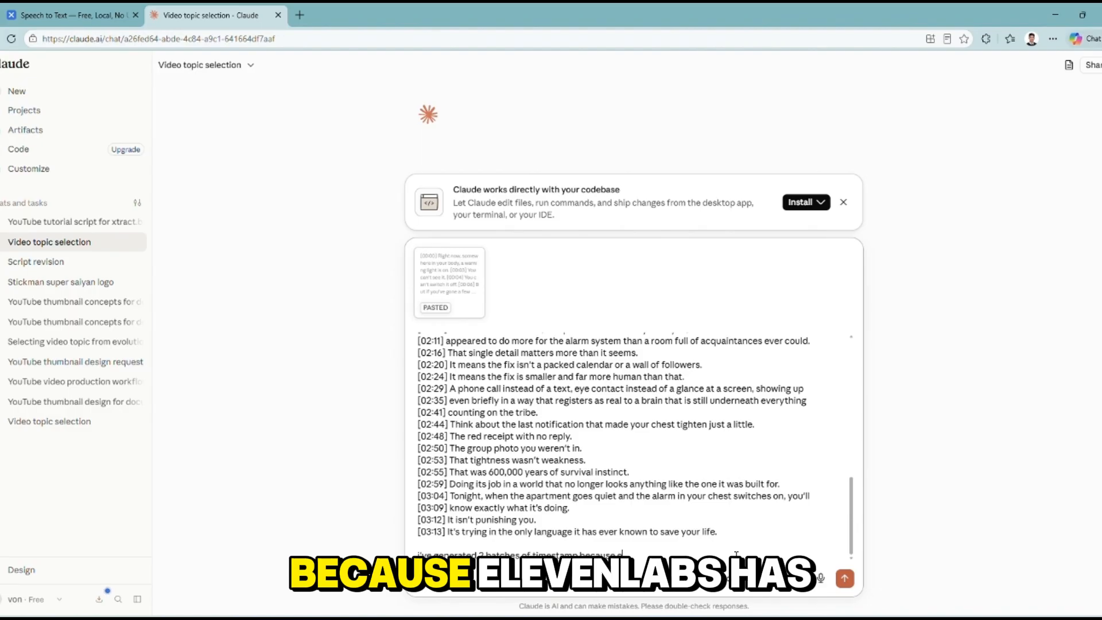
text(leven)
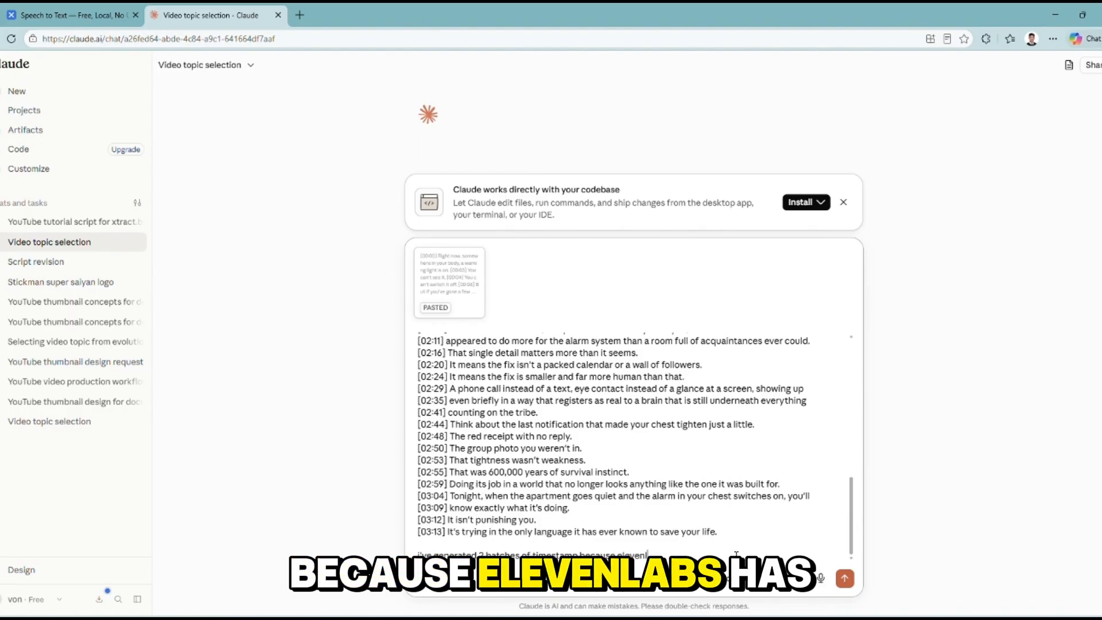
text(labs has)
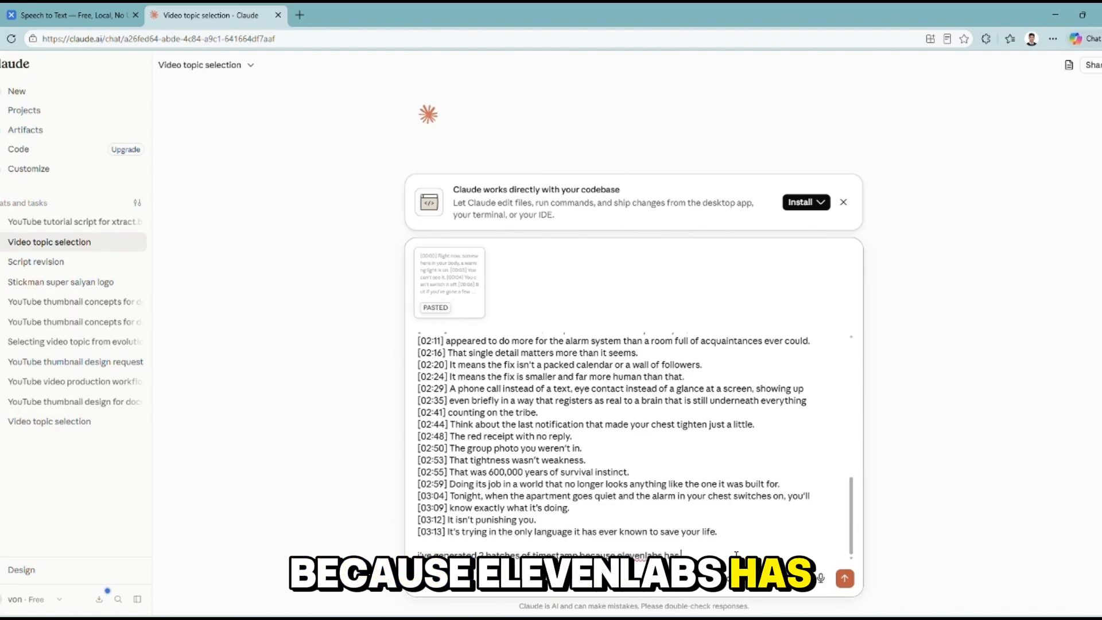
text( limits p)
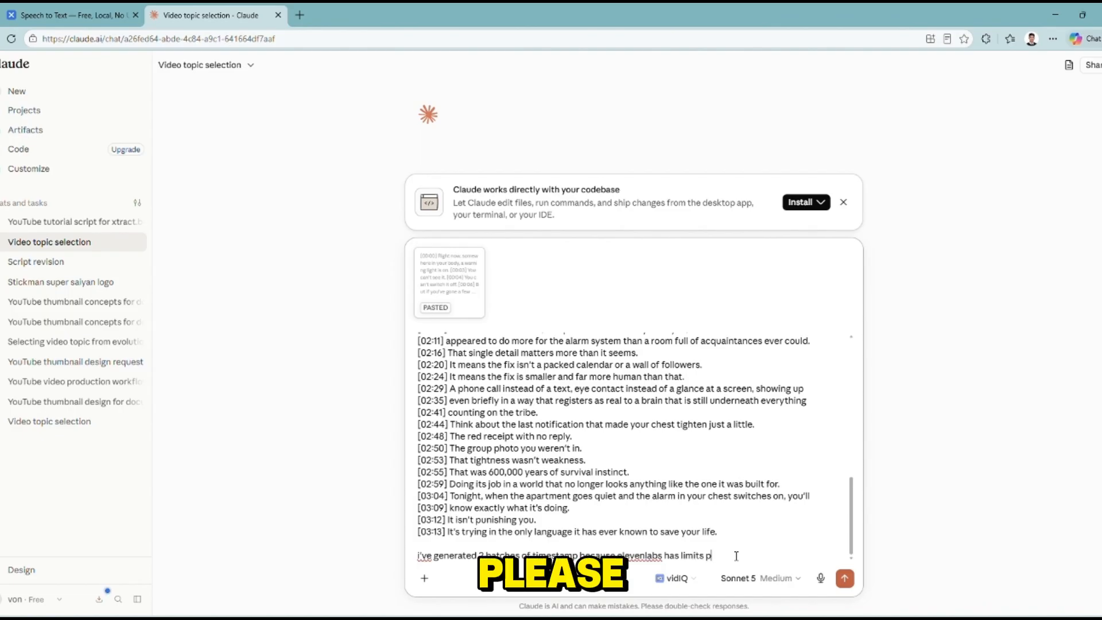
text(lease)
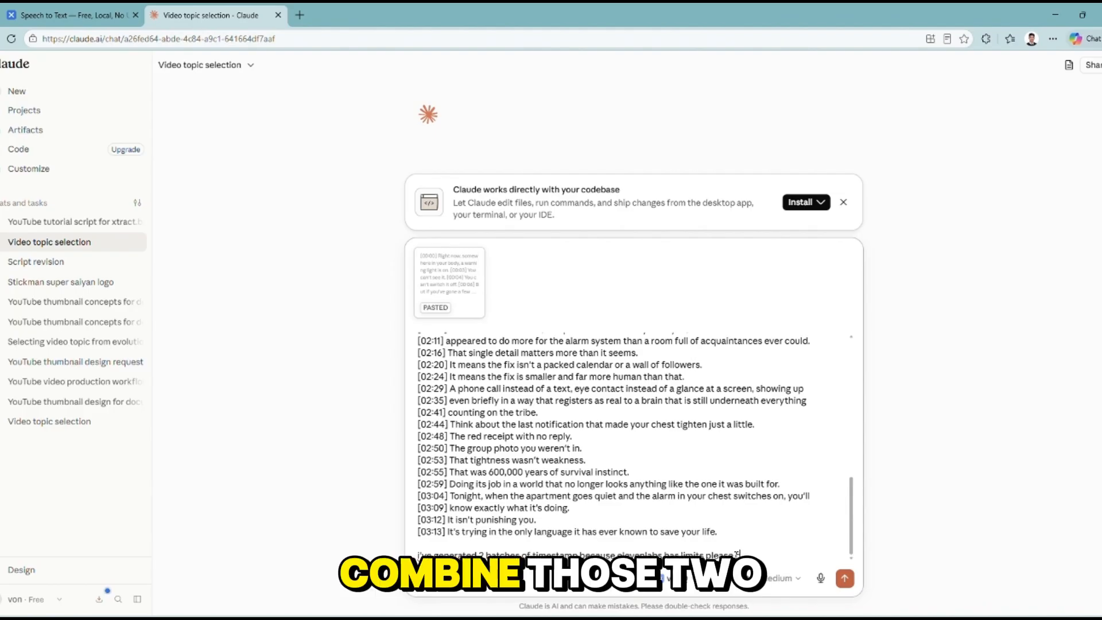
text( combine those)
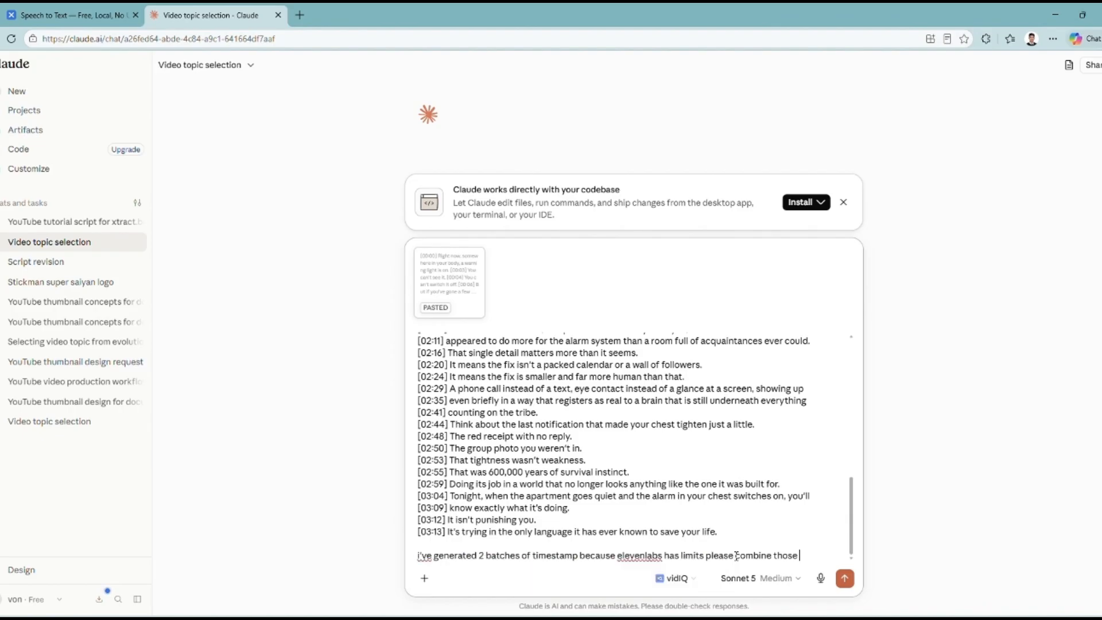
key(Return)
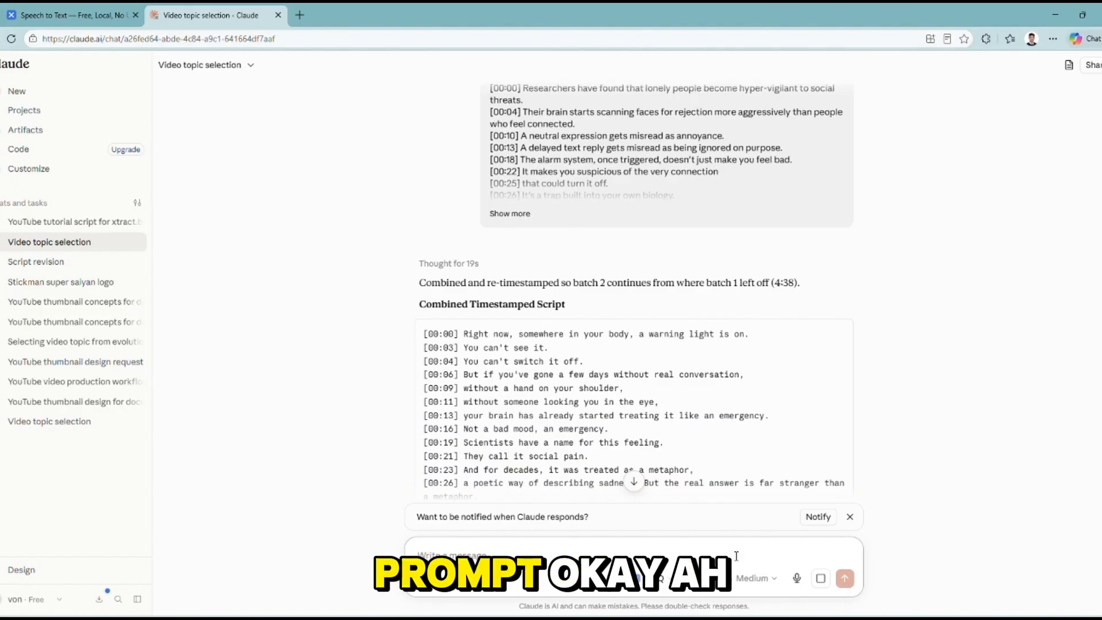
Step: Go through the combined timestamped script and first prompt batch to its end, and reply "next" to request the following 20 prompts
scroll(614, 304, down, 20)
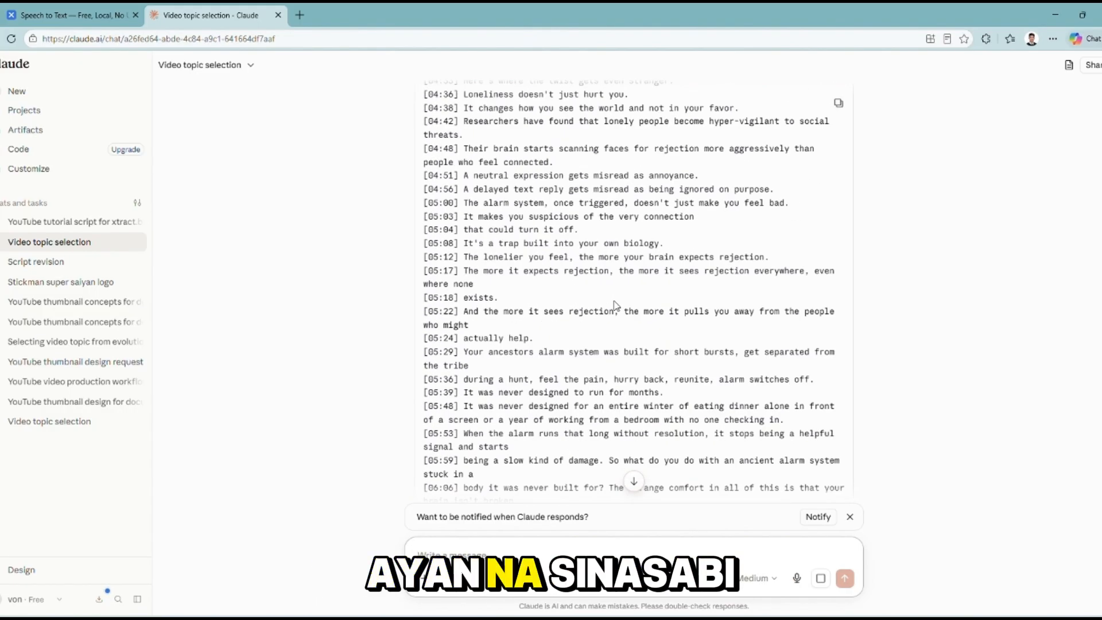
scroll(614, 304, down, 12)
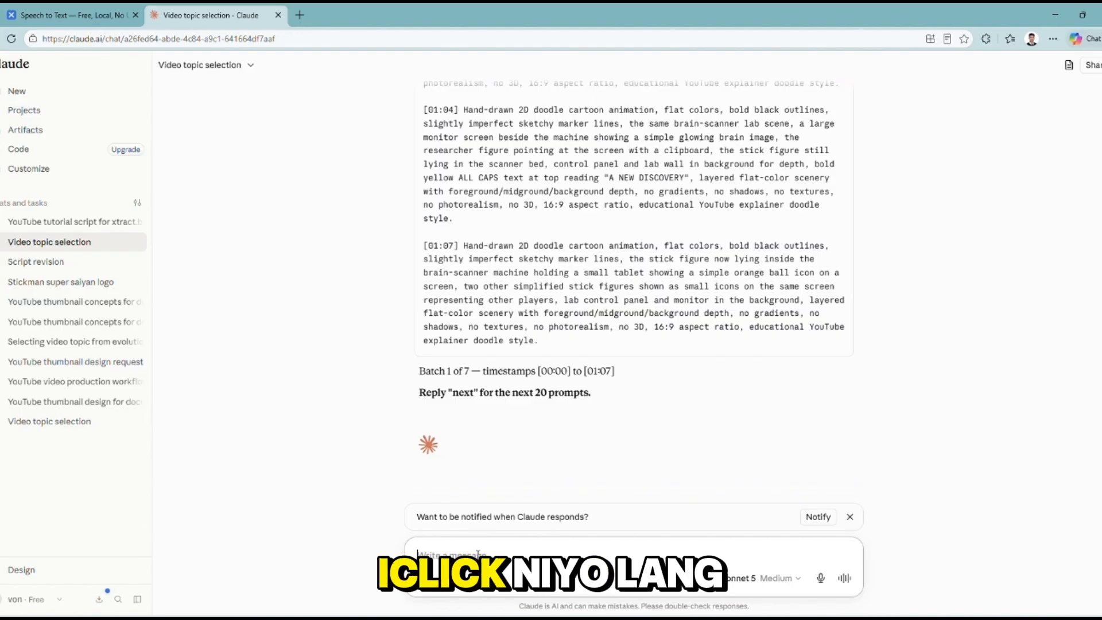
text(next)
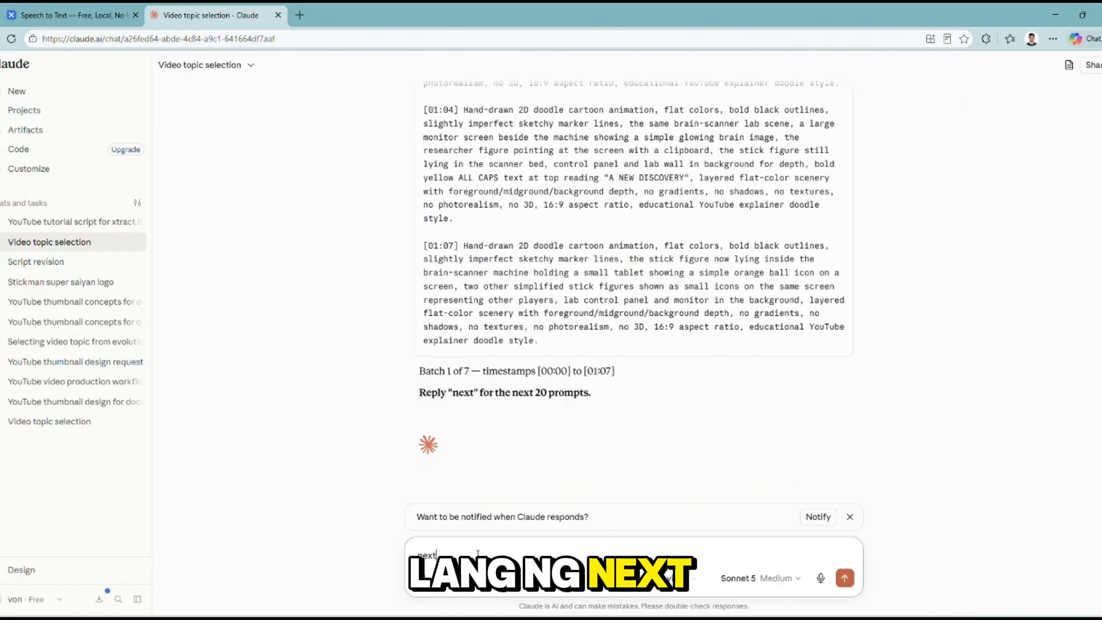
key(Return)
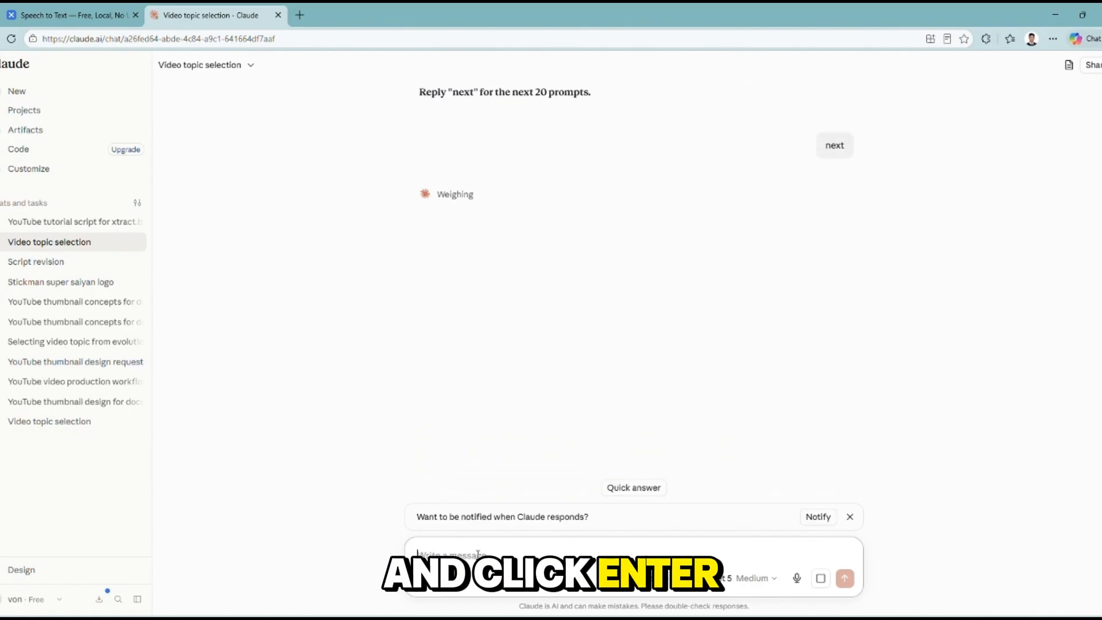
Step: Return to the Batch 1 image prompts covering [00:00] to [01:07] and copy the whole block
scroll(656, 248, up, 15)
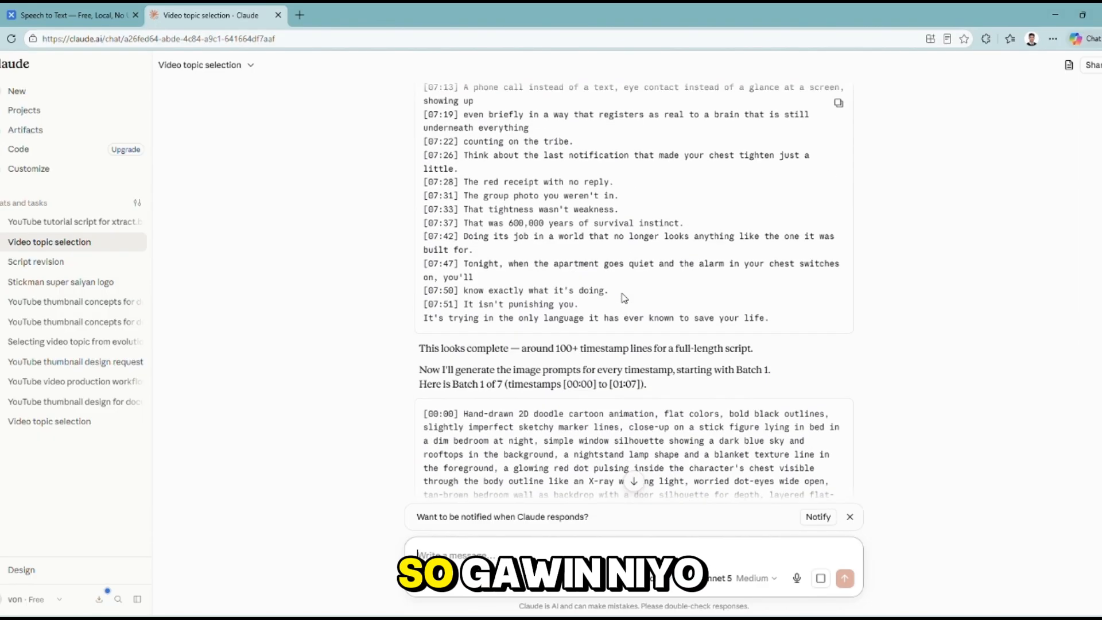
scroll(623, 300, down, 5)
scroll(623, 299, down, 10)
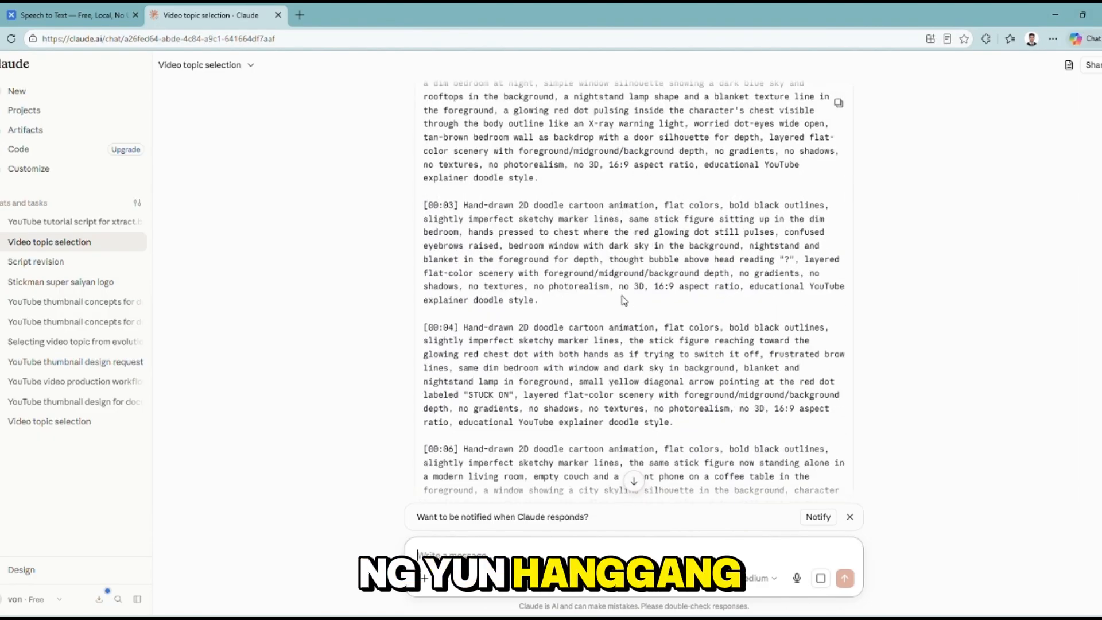
scroll(623, 297, up, 8)
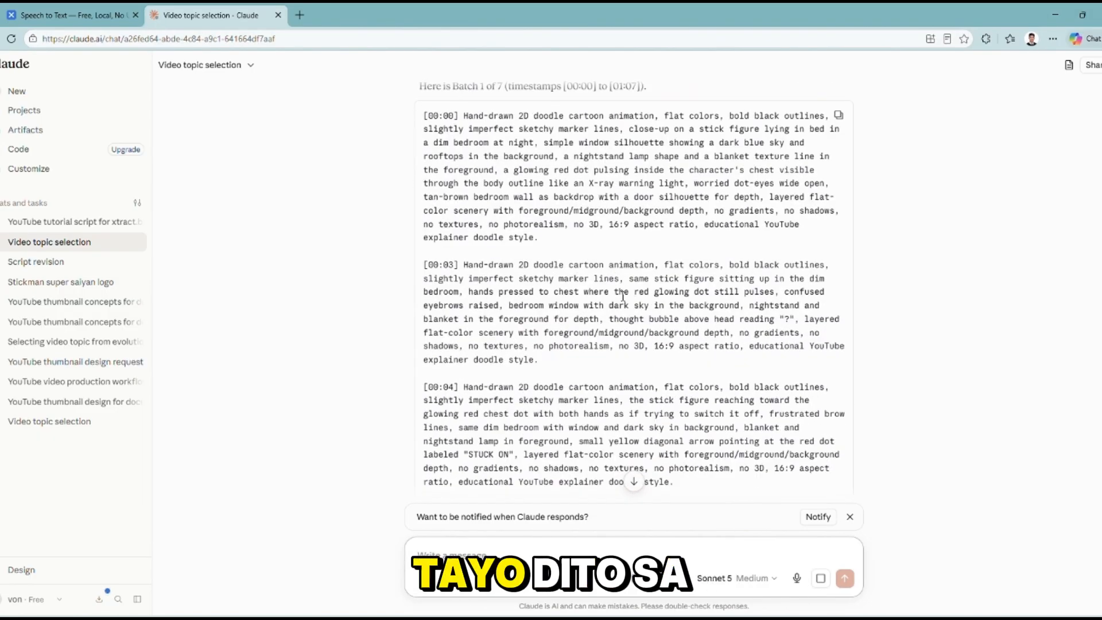
scroll(623, 297, up, 1)
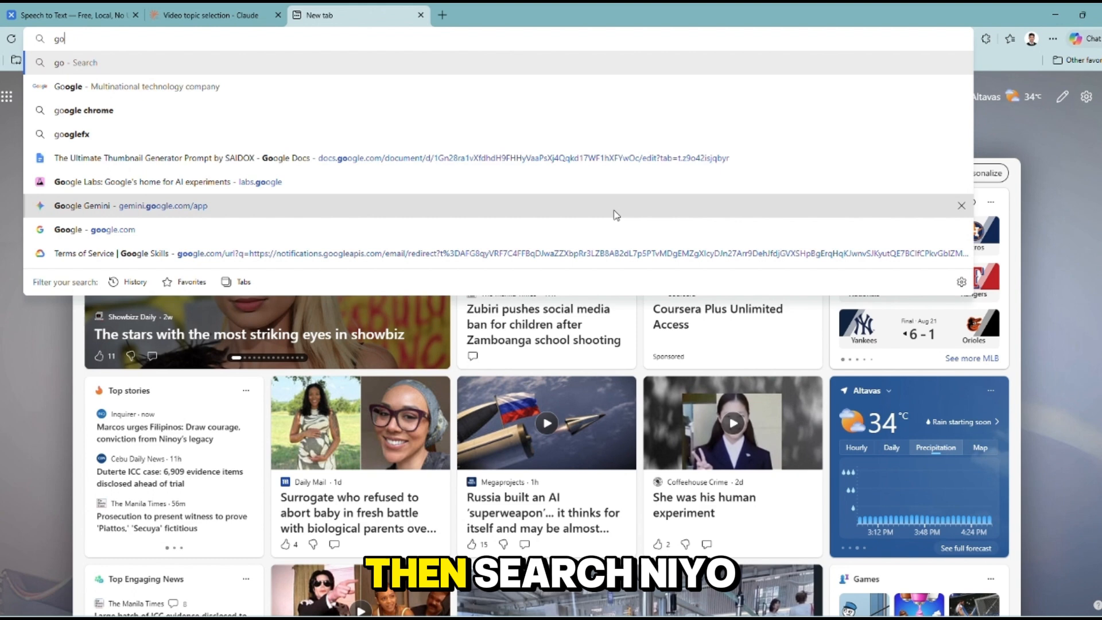
Step: Open Google Flow in a new browser tab and start a new empty project
key(BackSpace)
key(BackSpace)
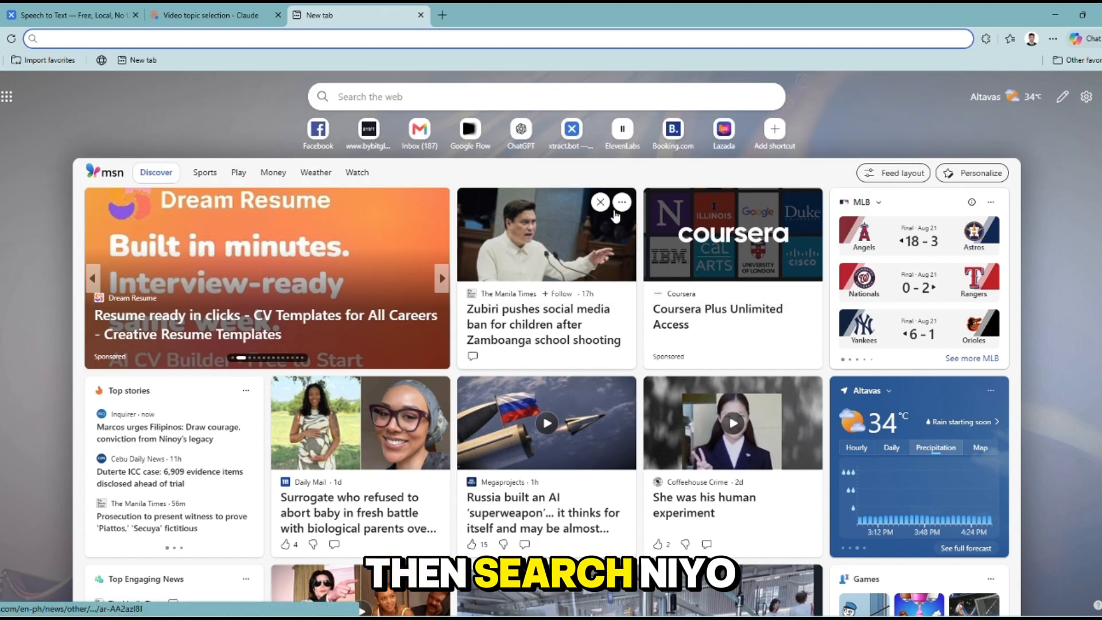
text(flow)
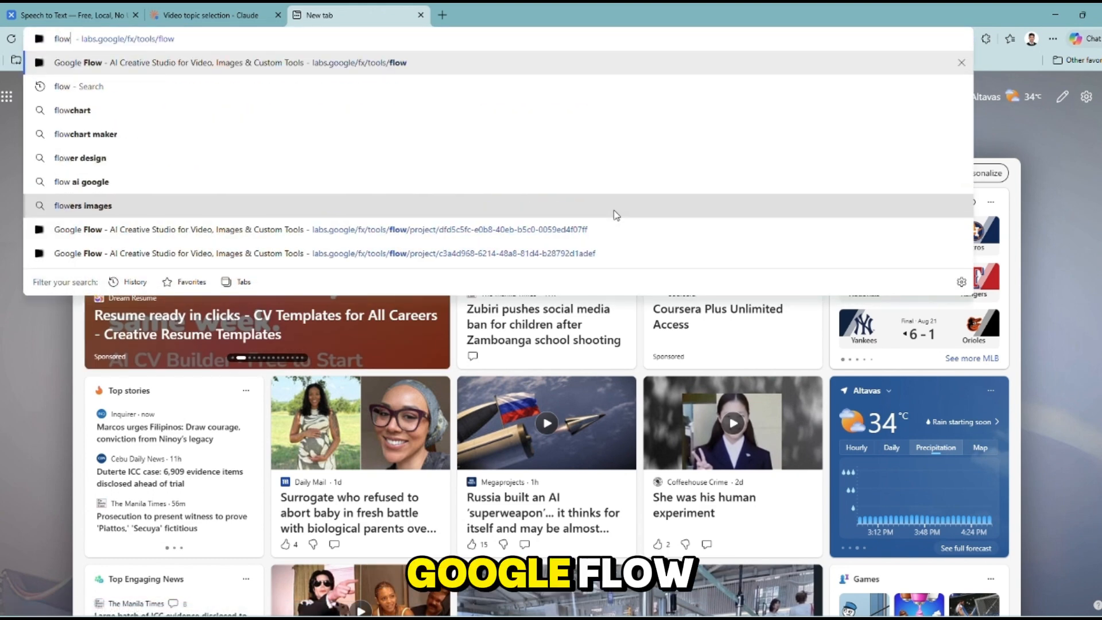
key(Return)
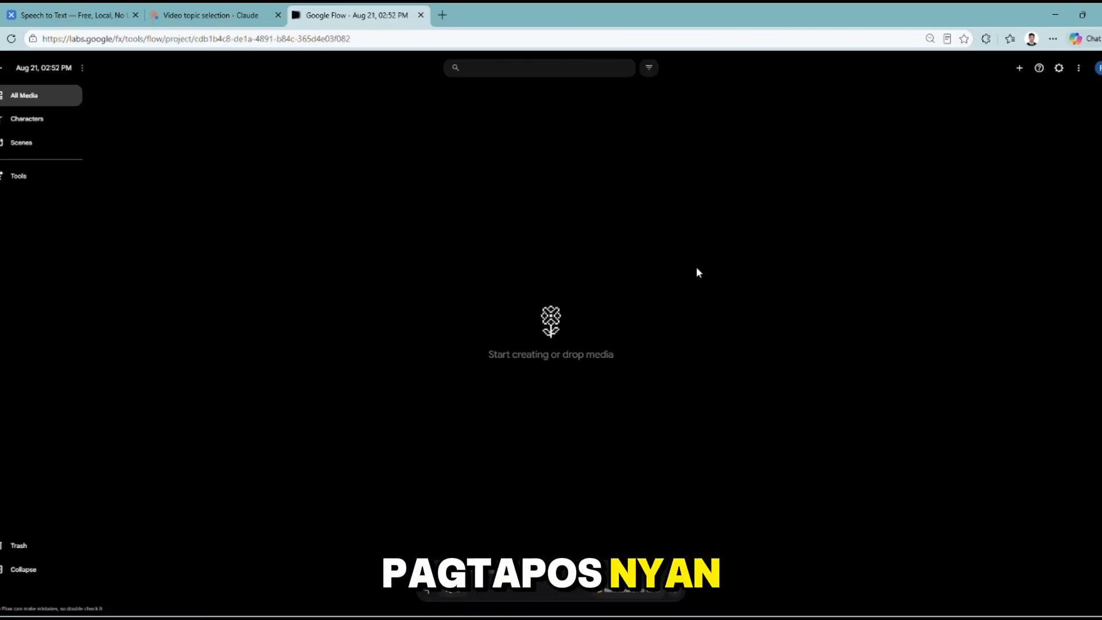
Step: Search the web in another new tab for "zapi flow chrome extension" and view the ZAPI FLOW page in the Chrome Web Store
click(442, 15)
text(za)
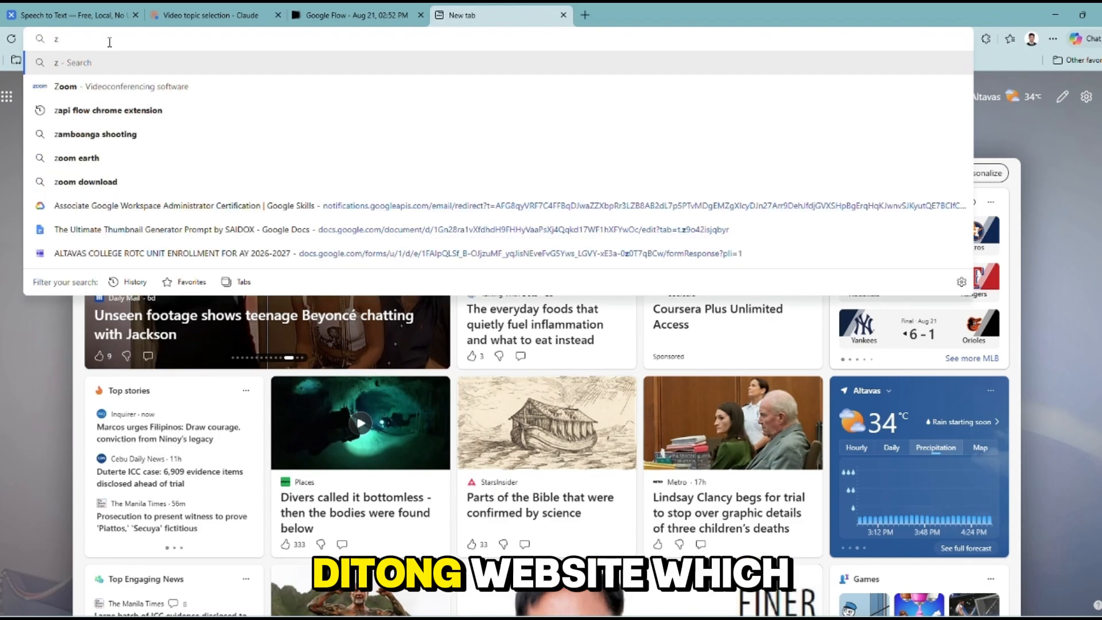
text(pi flow chrome extension)
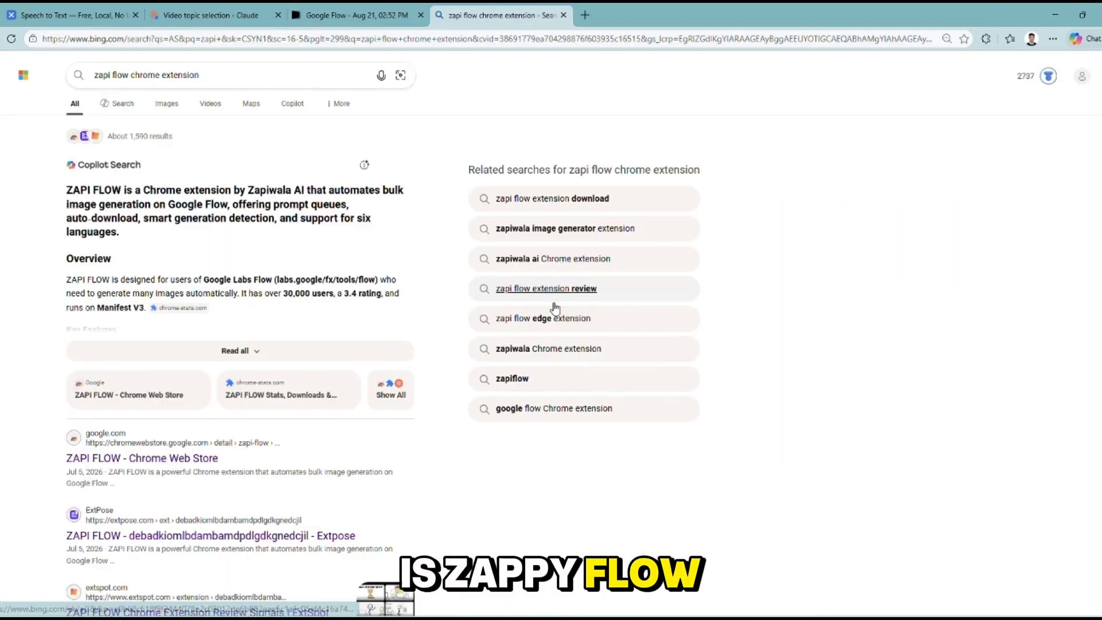
click(126, 457)
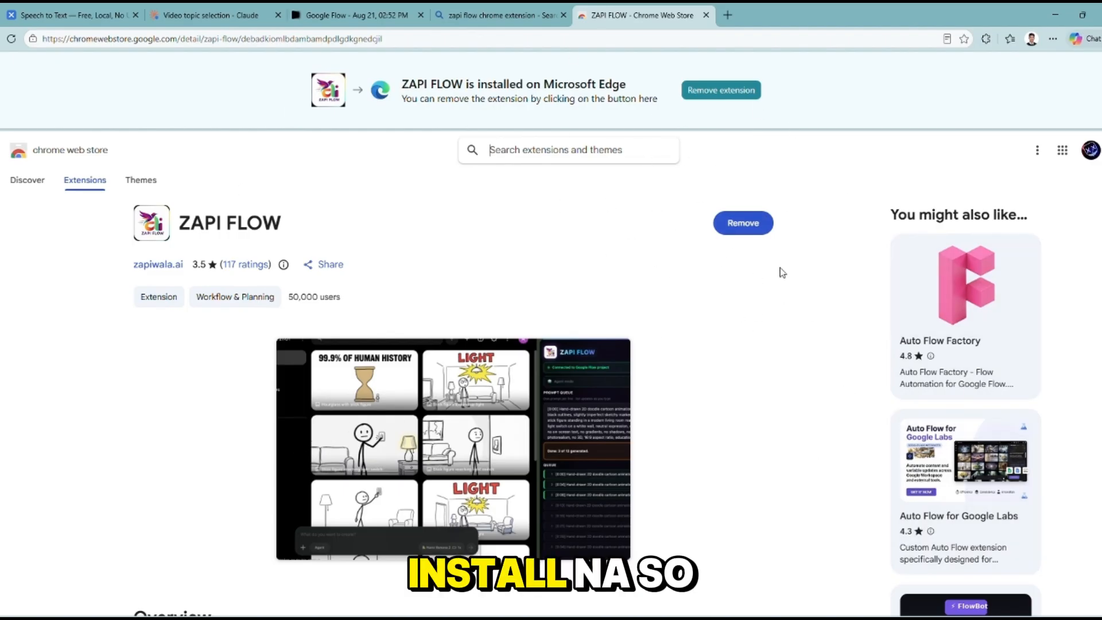
scroll(563, 239, down, 4)
scroll(563, 239, up, 4)
scroll(563, 238, down, 2)
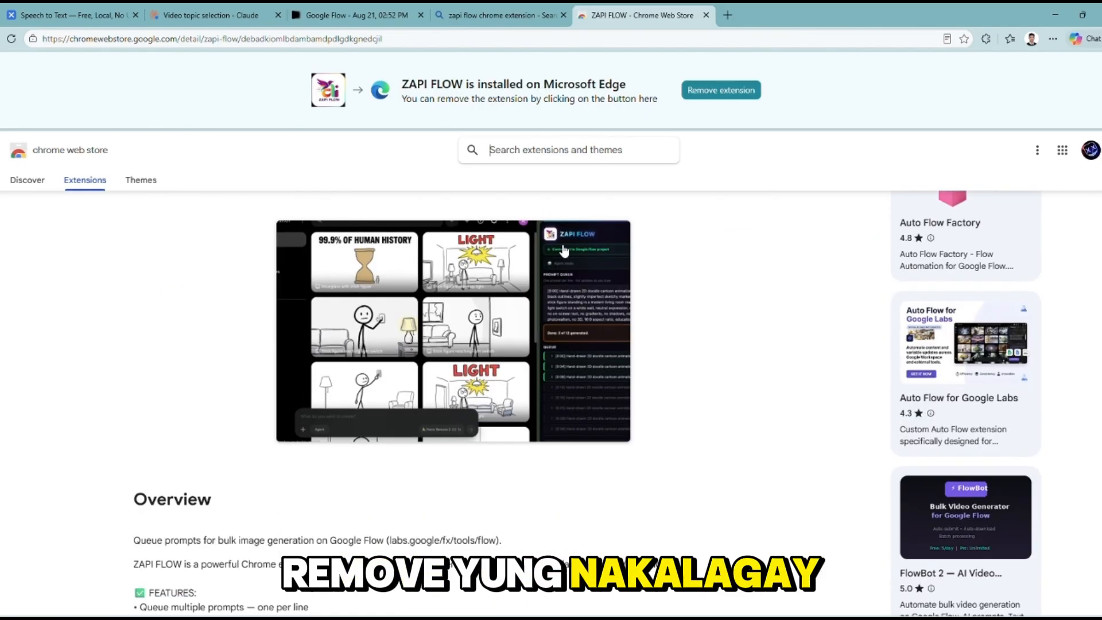
scroll(551, 255, up, 2)
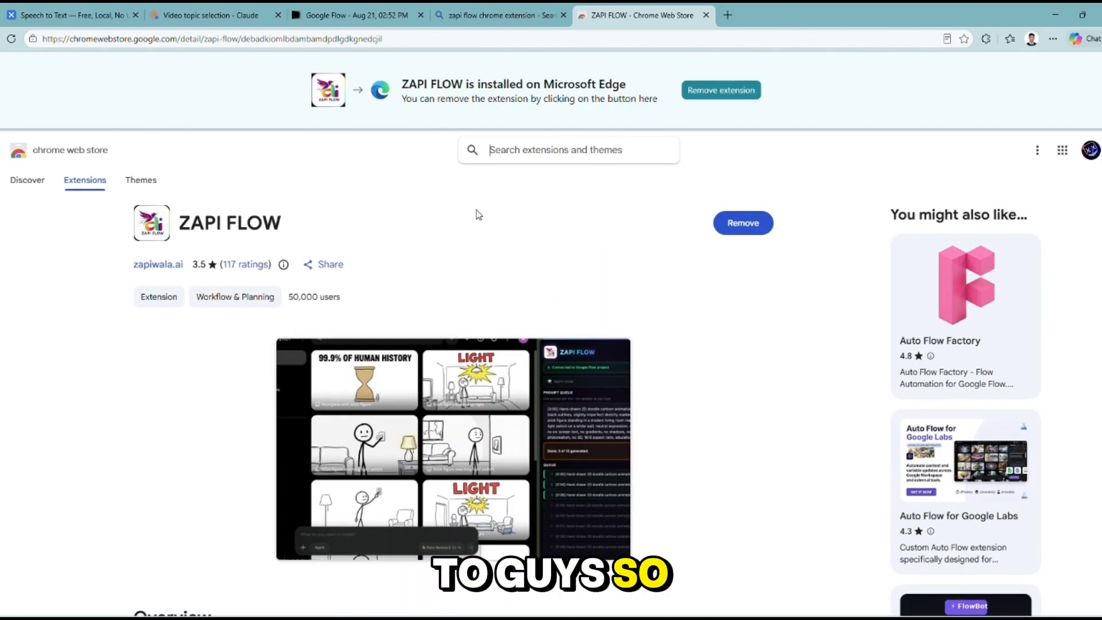
Step: Switch back to the Google Flow project and open the ZAPI FLOW extension alongside it
click(497, 16)
click(329, 17)
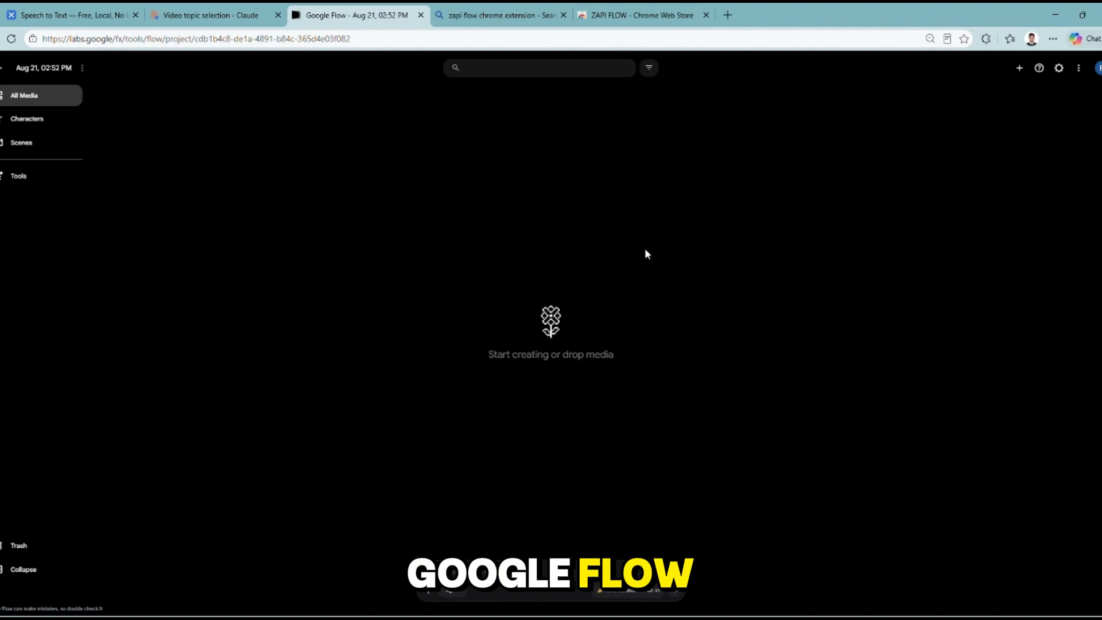
click(985, 38)
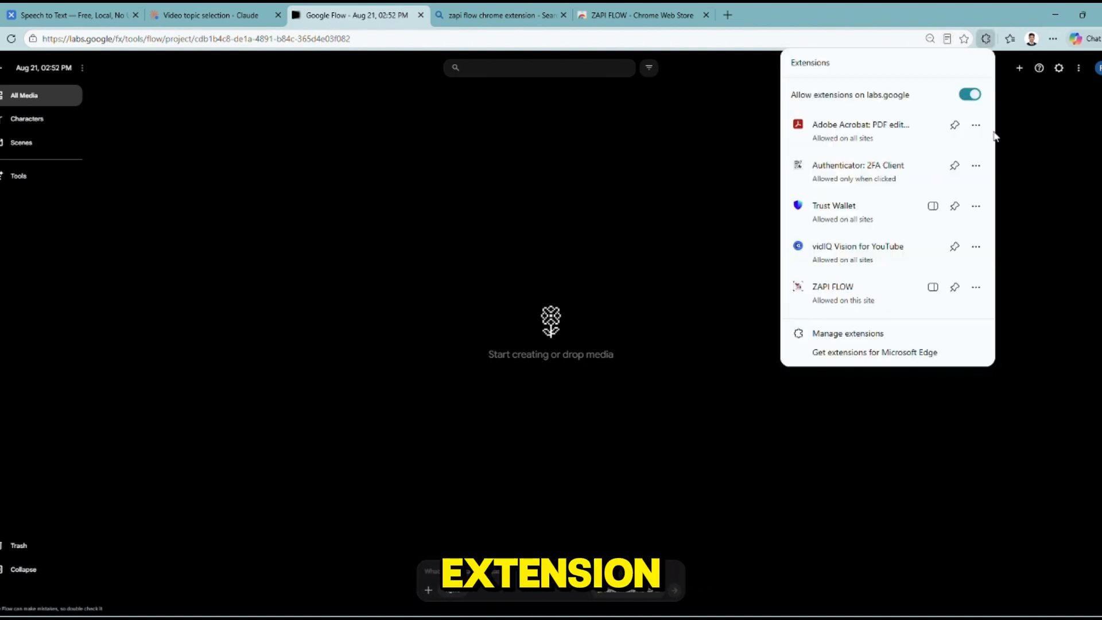
click(856, 299)
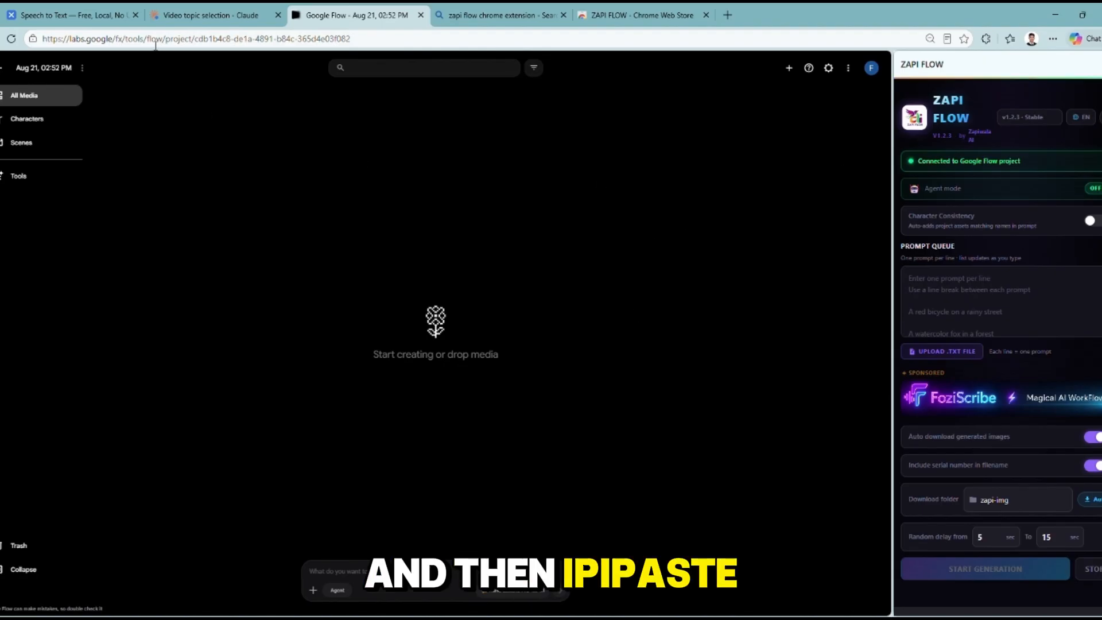
Step: Paste the copied Batch 1 image prompts into ZAPI FLOW's prompt queue, check the queued entries and start the generation
click(952, 283)
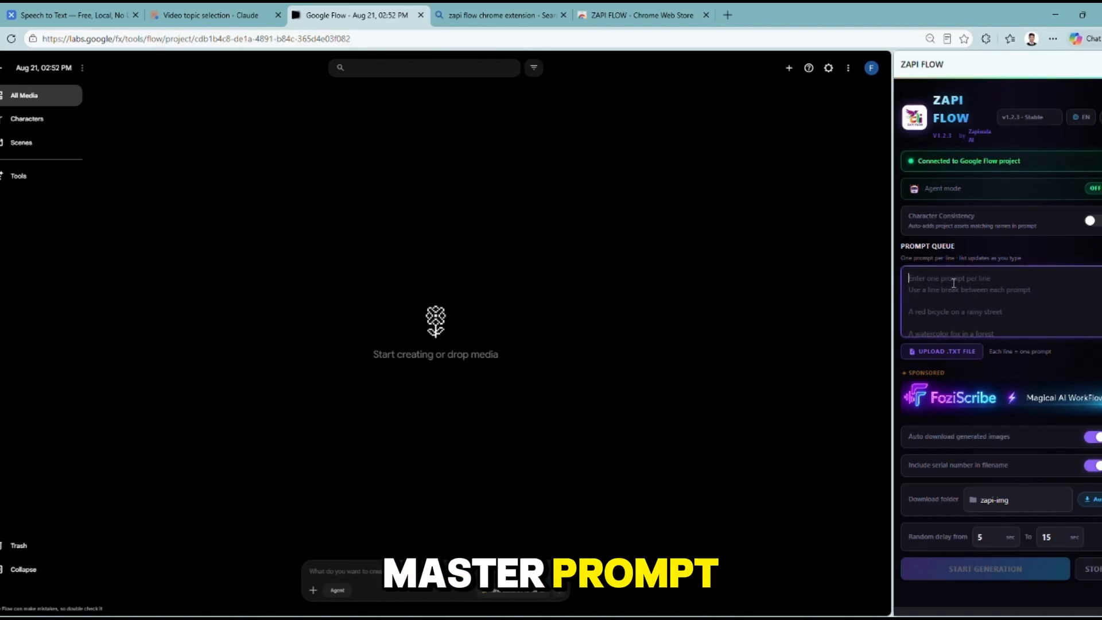
key(ctrl+v)
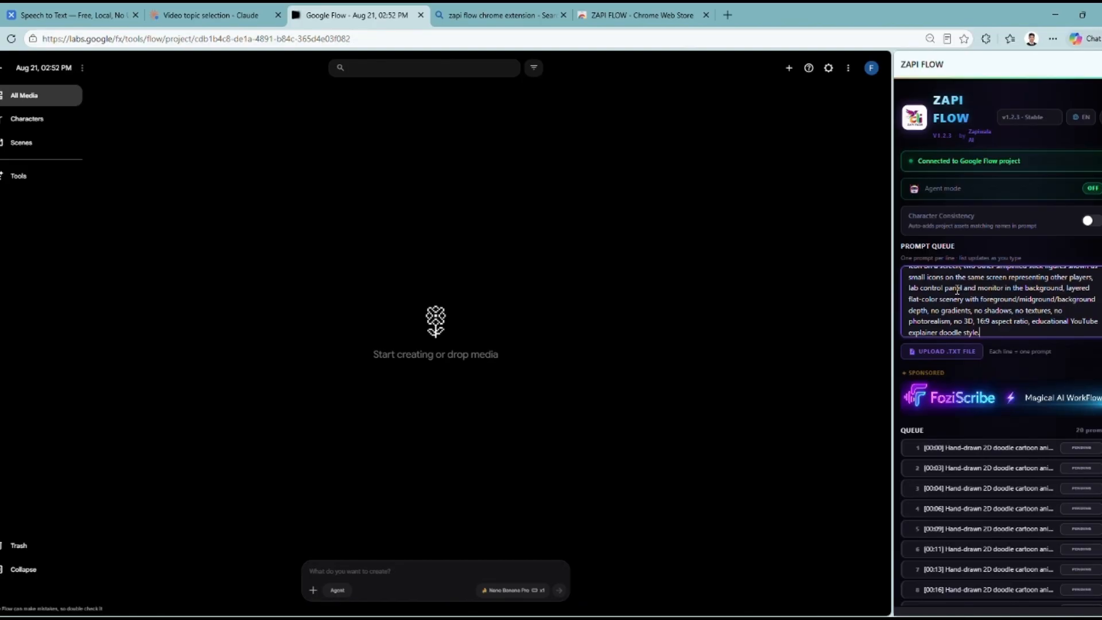
scroll(957, 289, down, 3)
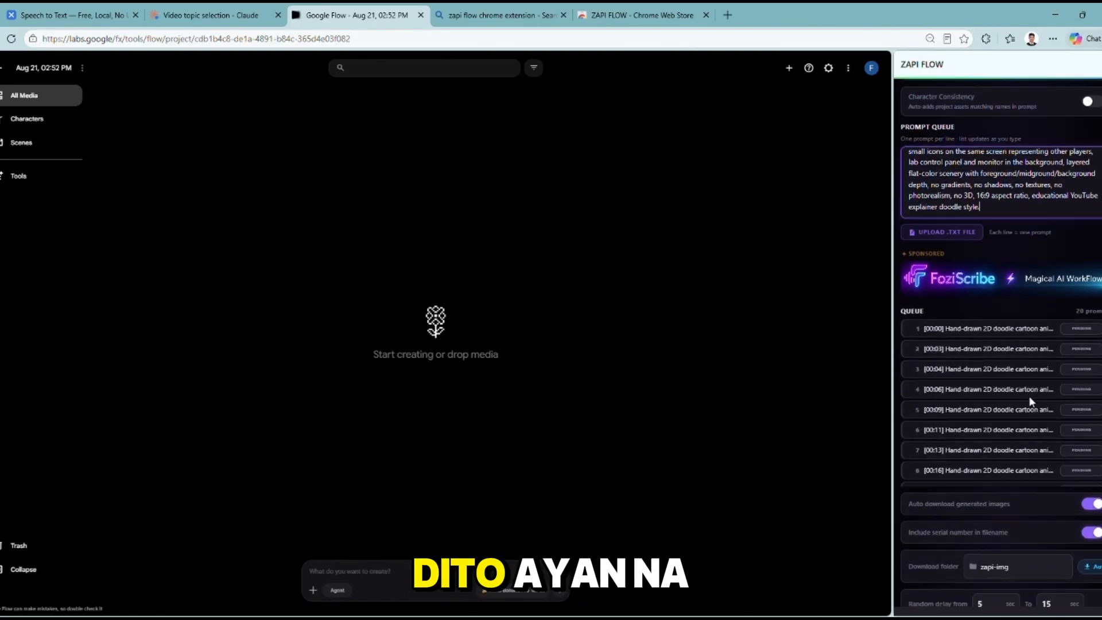
scroll(1018, 300, down, 1)
scroll(1008, 295, down, 4)
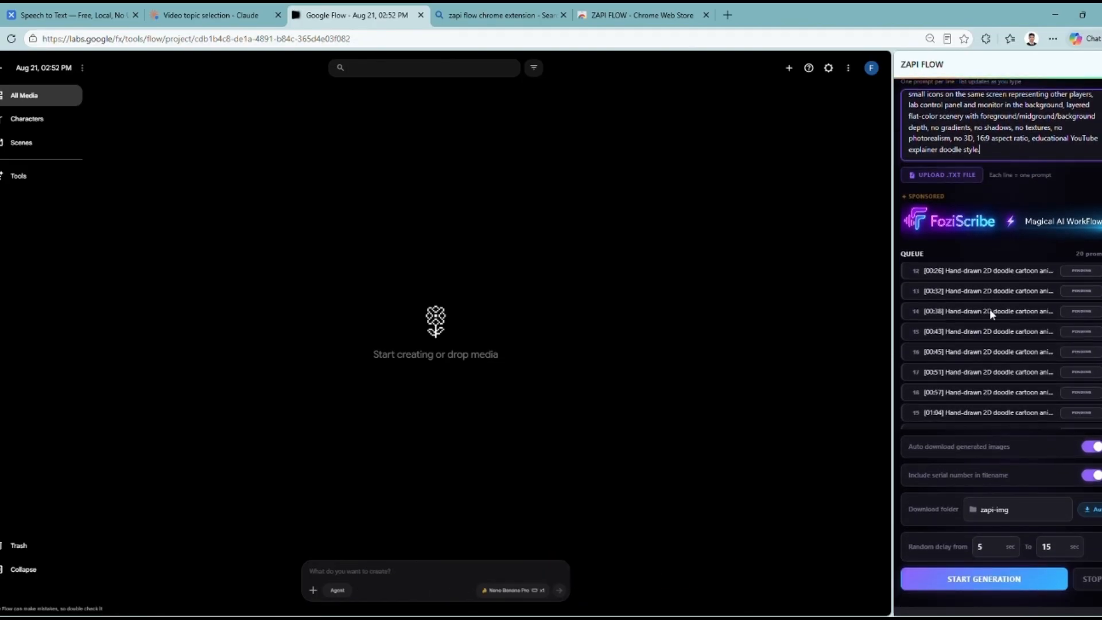
scroll(988, 319, up, 4)
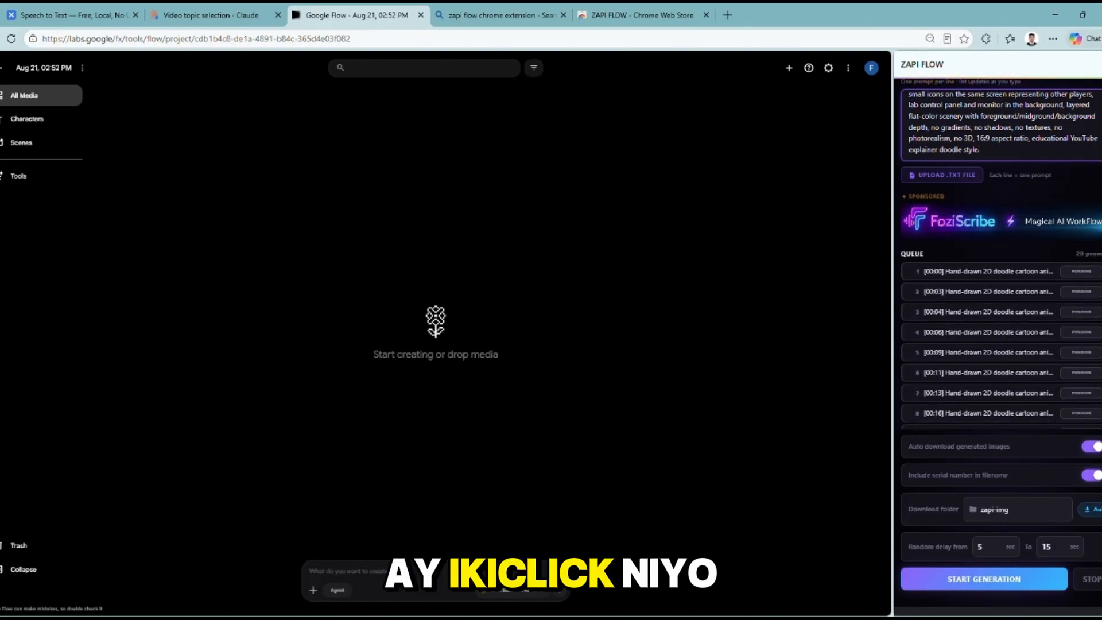
click(984, 578)
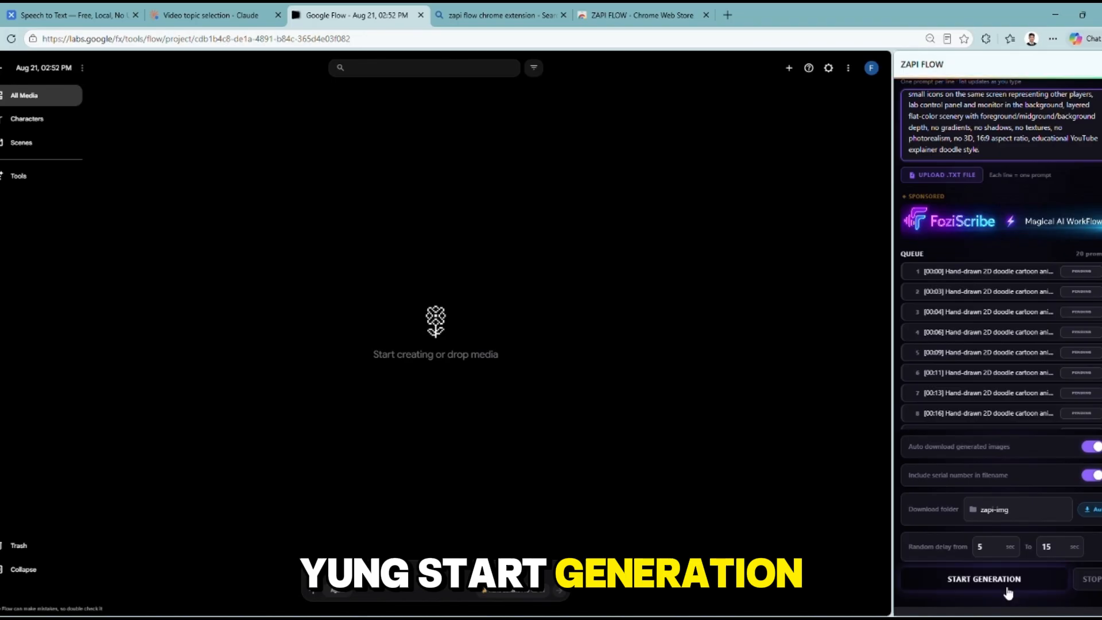